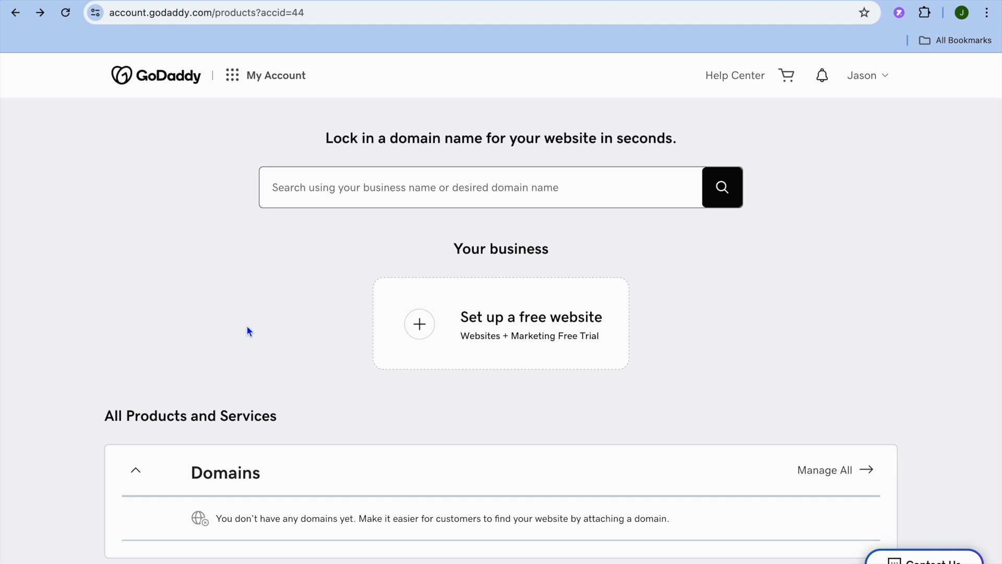
# Step: Set up a free website for booking appointments online, with Consulting as the category
pyautogui.click(498, 320)
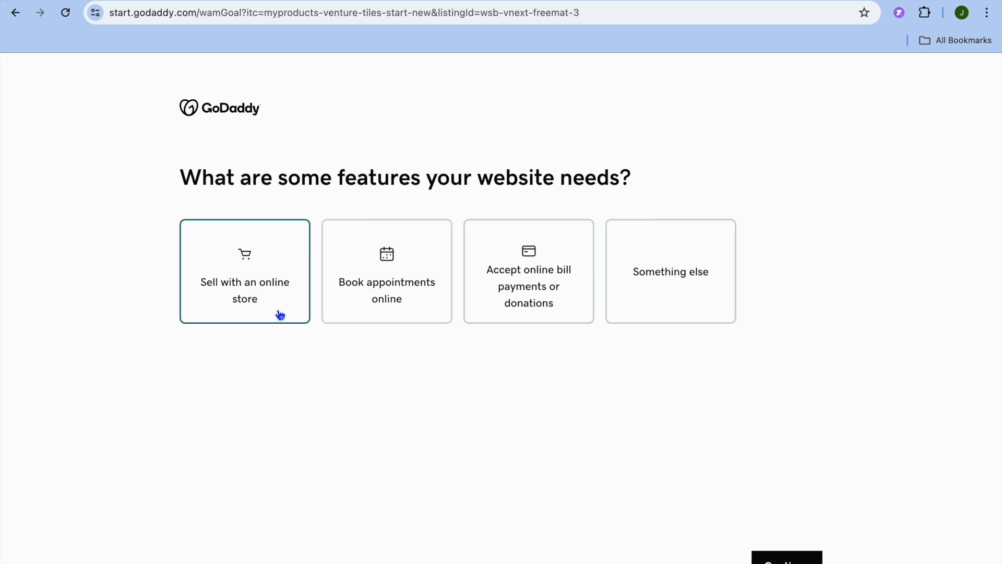
pyautogui.click(387, 286)
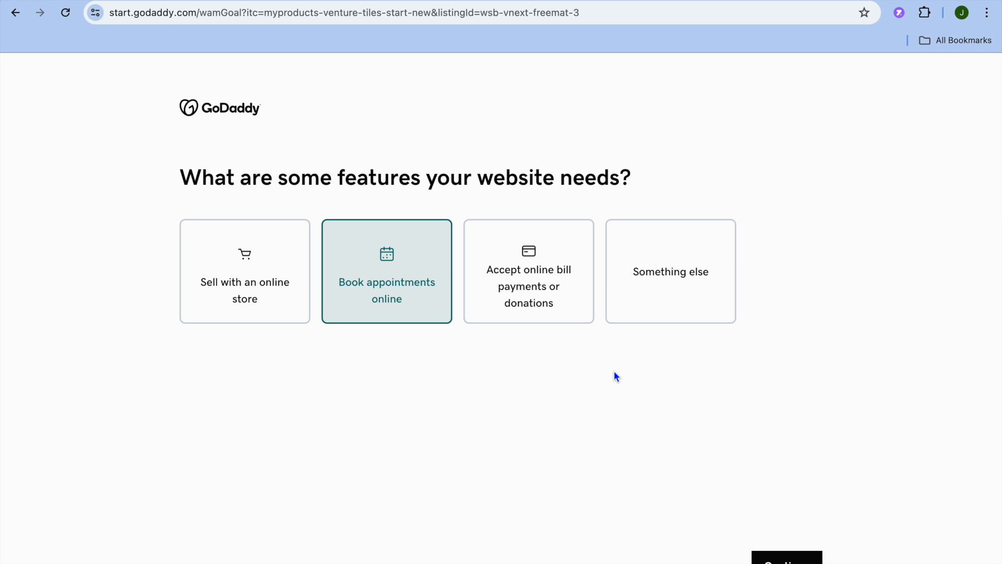
pyautogui.click(787, 557)
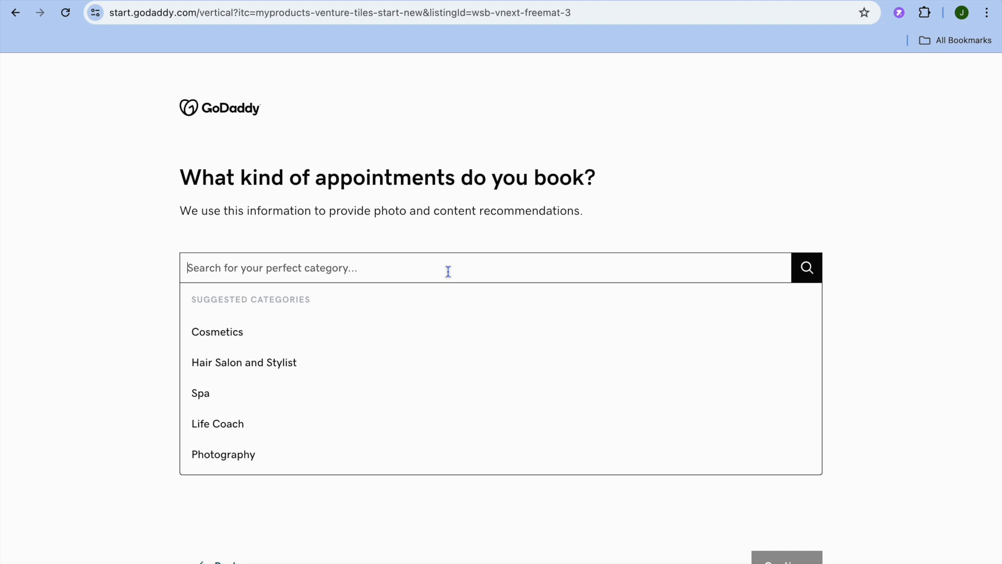
pyautogui.write('con')
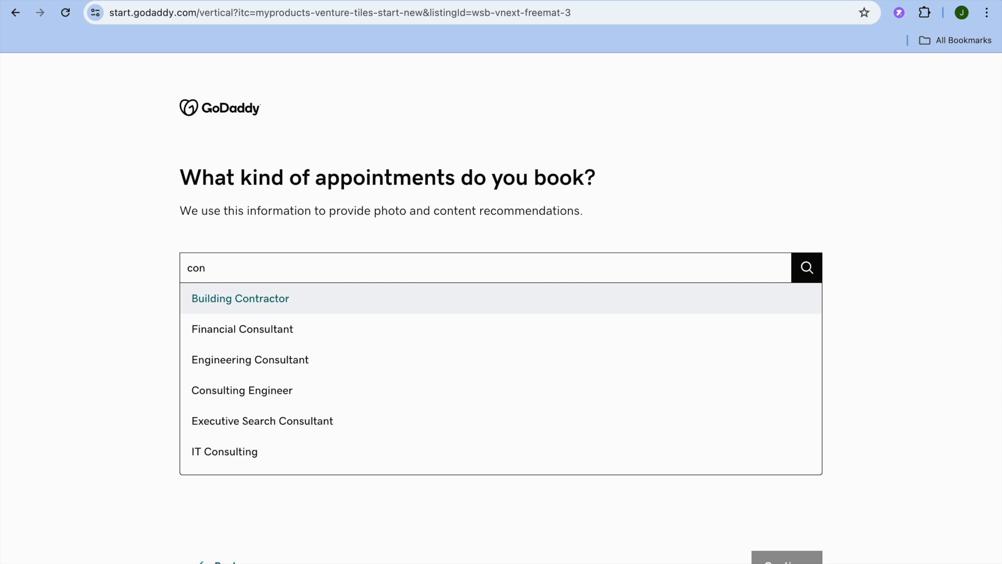
pyautogui.write('sultation')
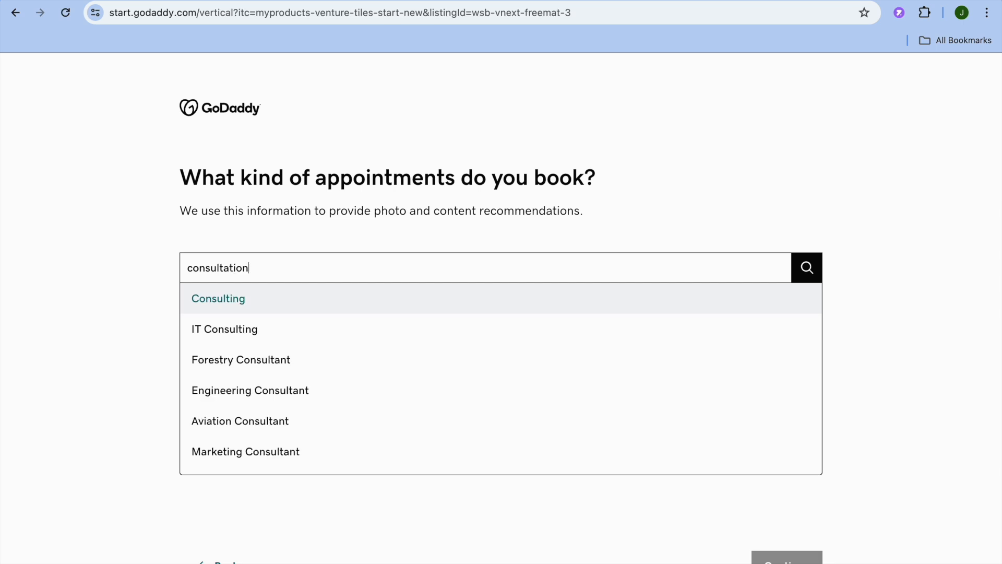
pyautogui.click(351, 298)
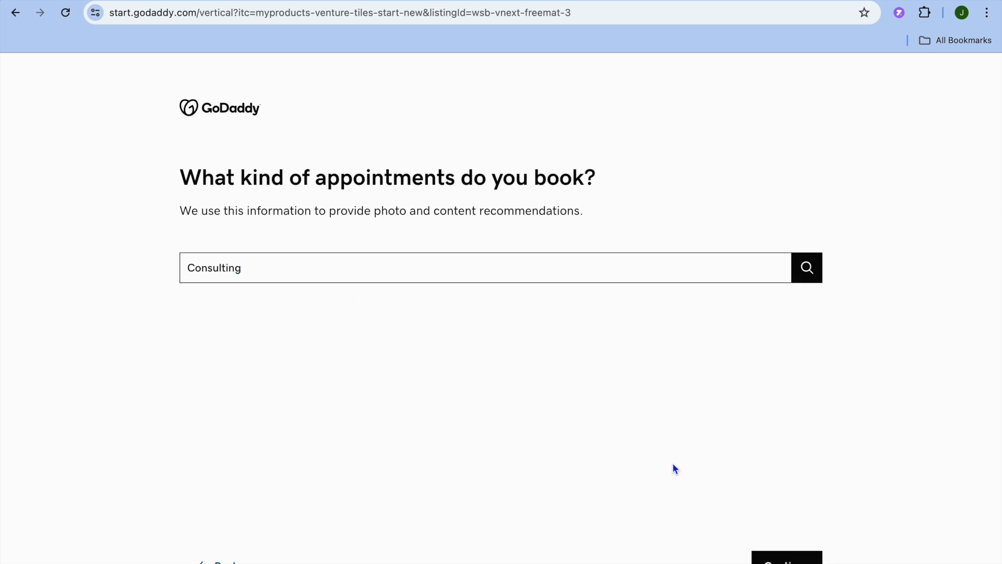
pyautogui.click(783, 557)
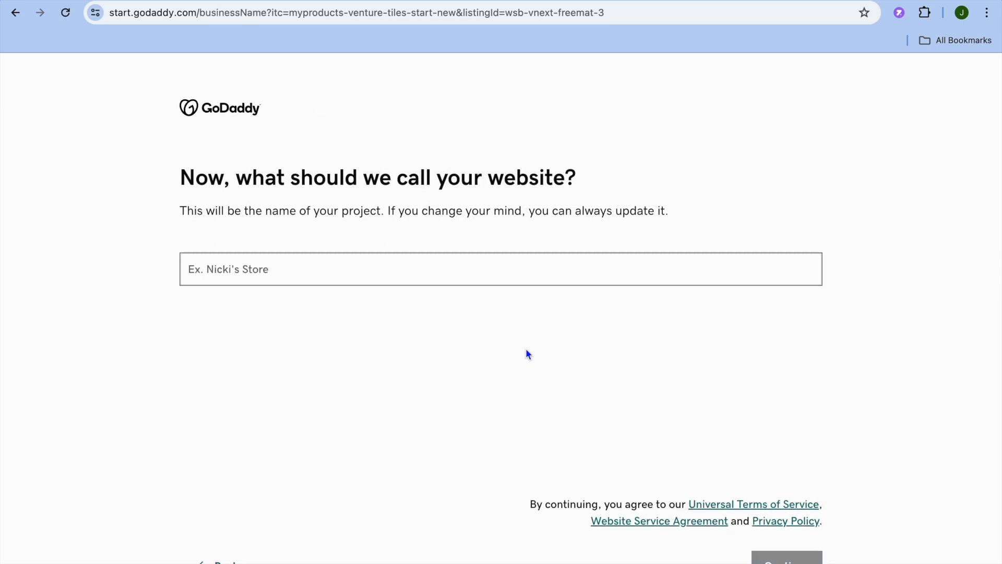
# Step: Name the website 'test', build it, and reload the editor after the error
pyautogui.click(400, 270)
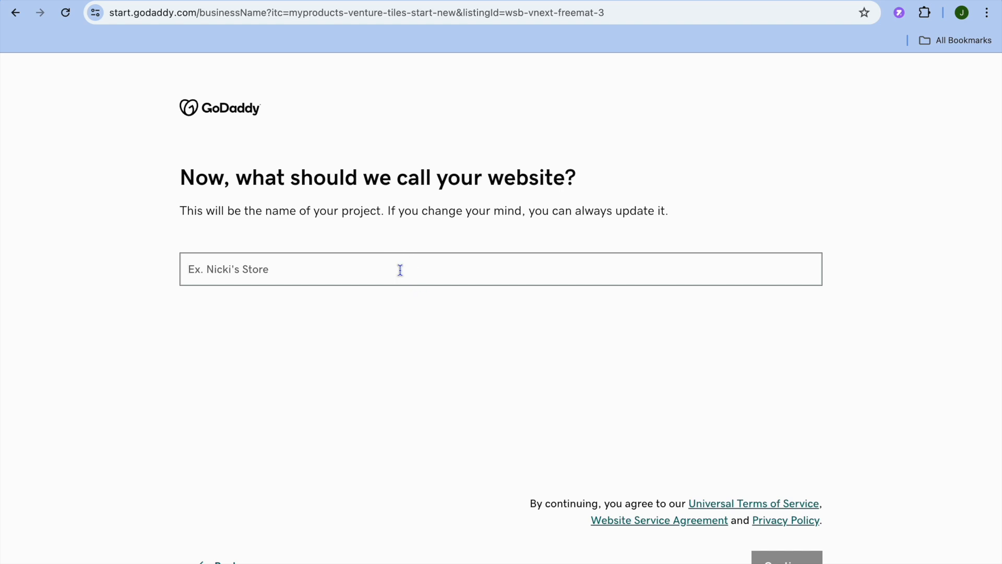
pyautogui.write('test')
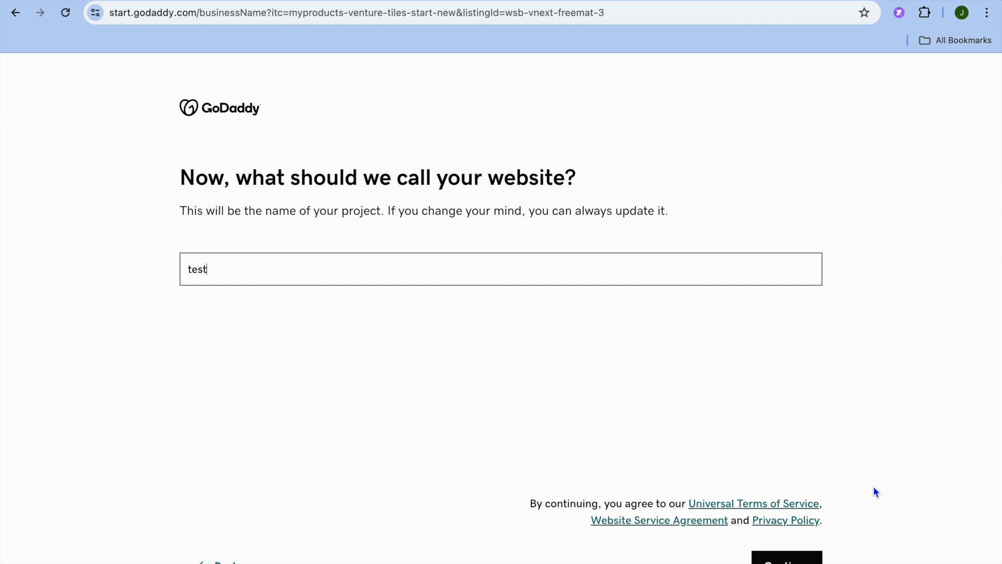
pyautogui.click(793, 558)
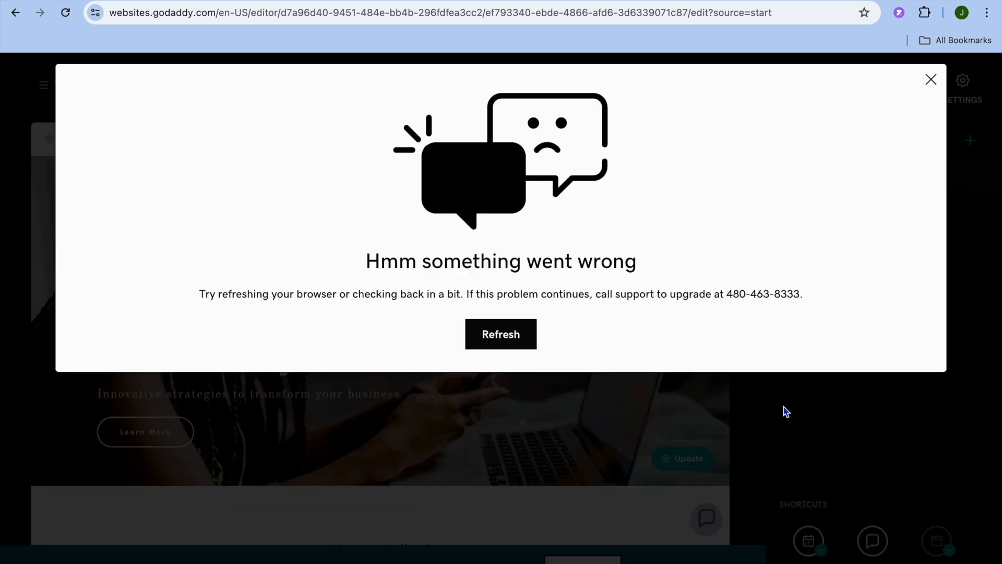
pyautogui.click(506, 341)
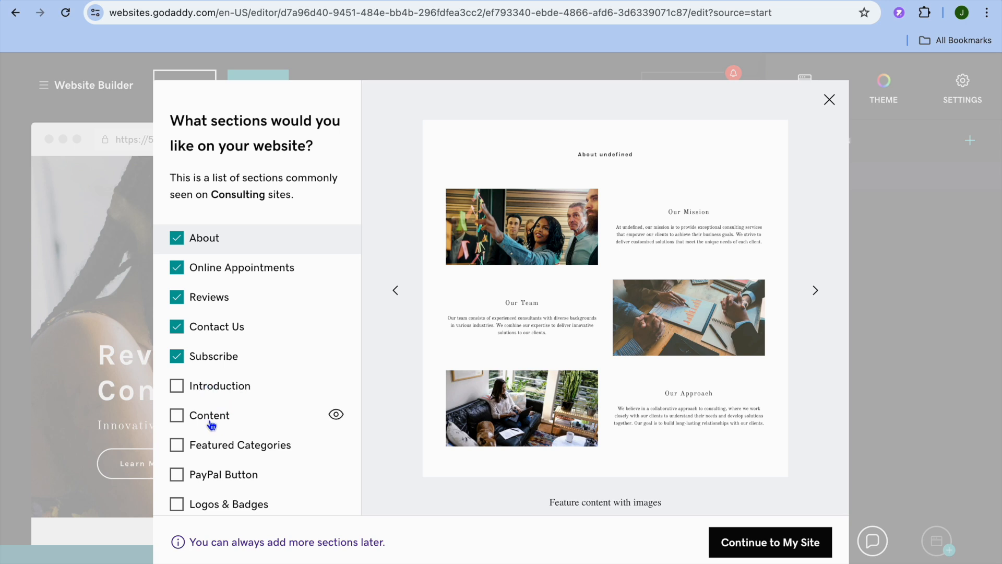
# Step: Add the Content, PayPal Button and Logos & Badges sections, then continue to the site
pyautogui.click(178, 419)
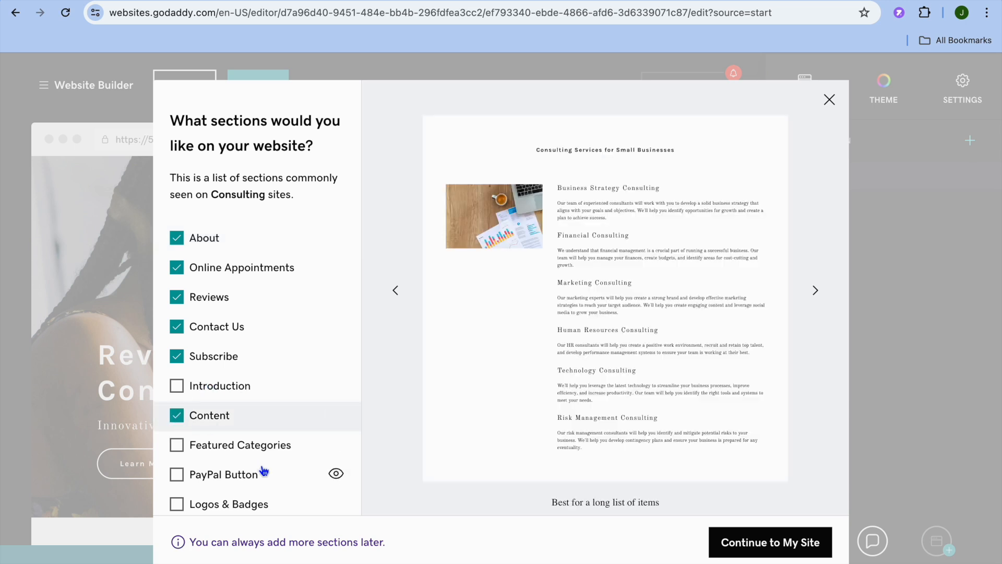
pyautogui.scroll(-1, 264, 471)
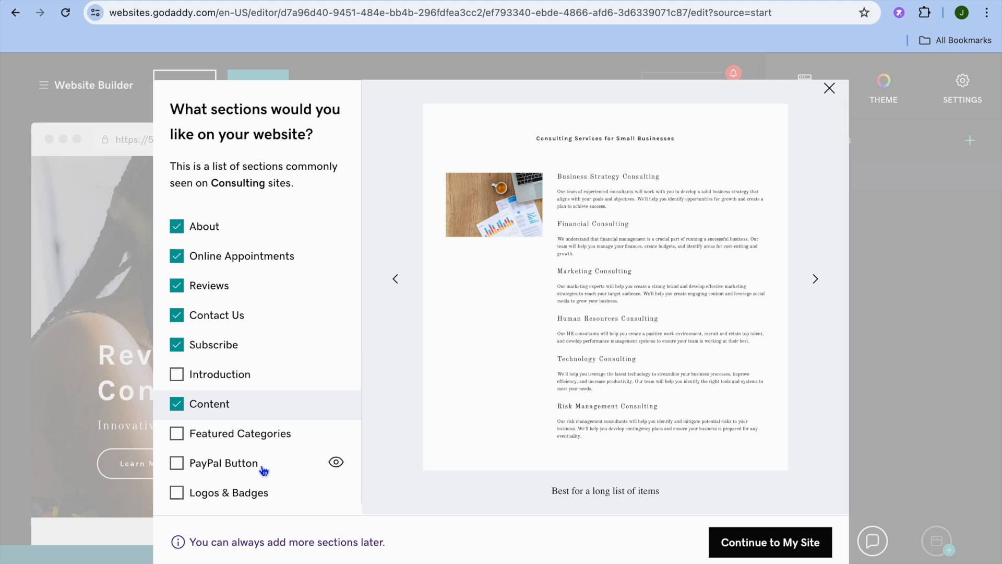
pyautogui.click(176, 464)
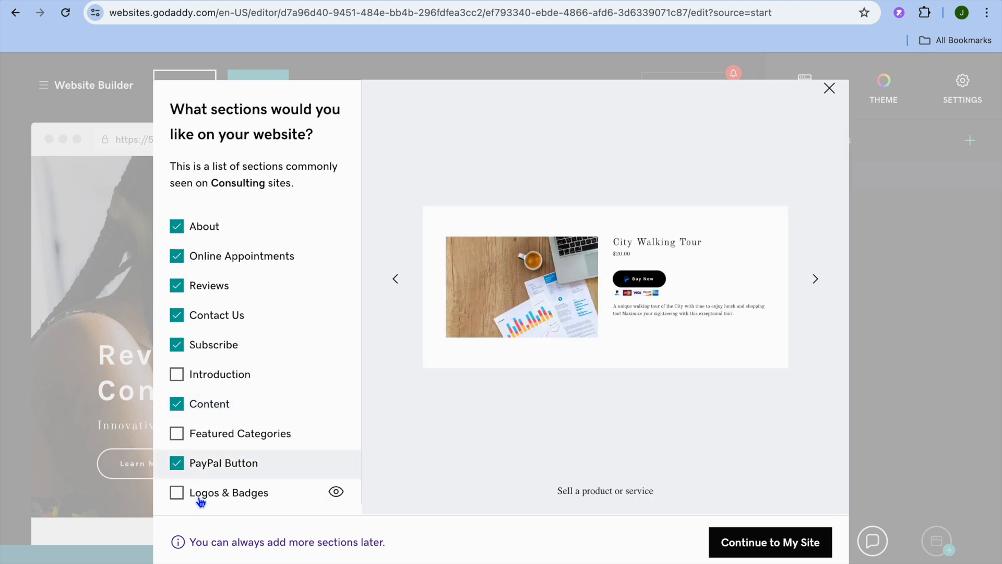
pyautogui.click(179, 496)
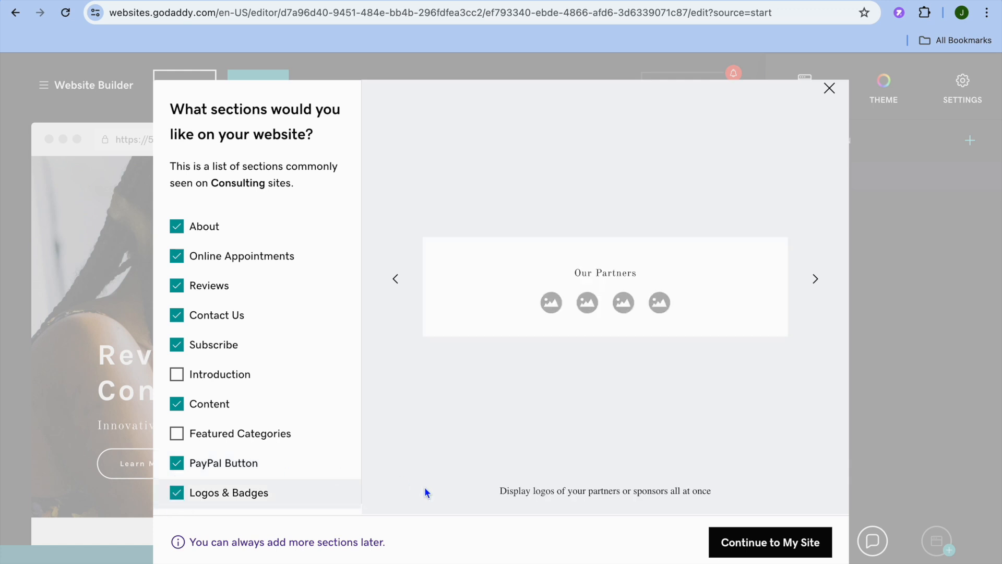
pyautogui.click(783, 549)
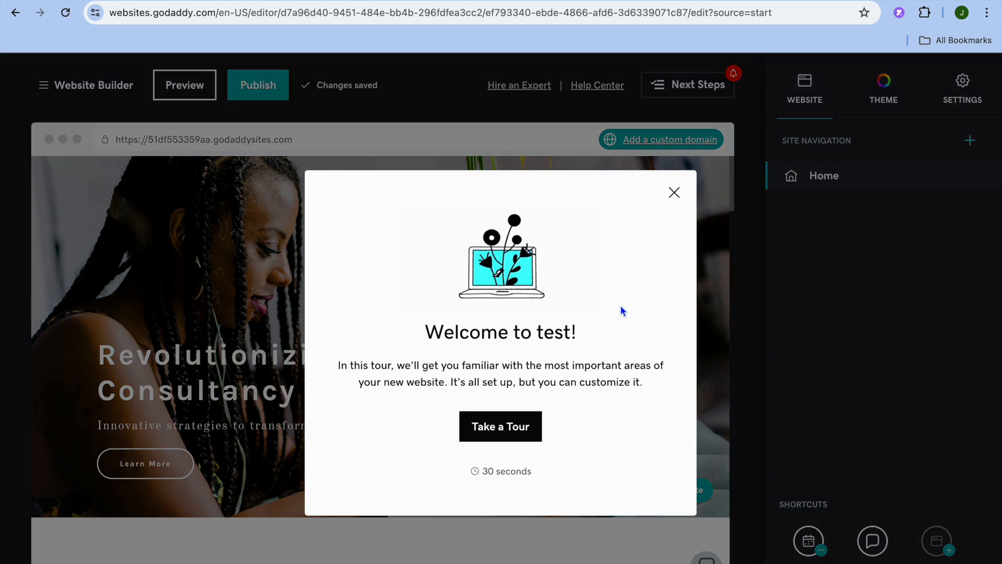
# Step: Dismiss the welcome tour, look over the site preview, and select the header section
pyautogui.click(674, 193)
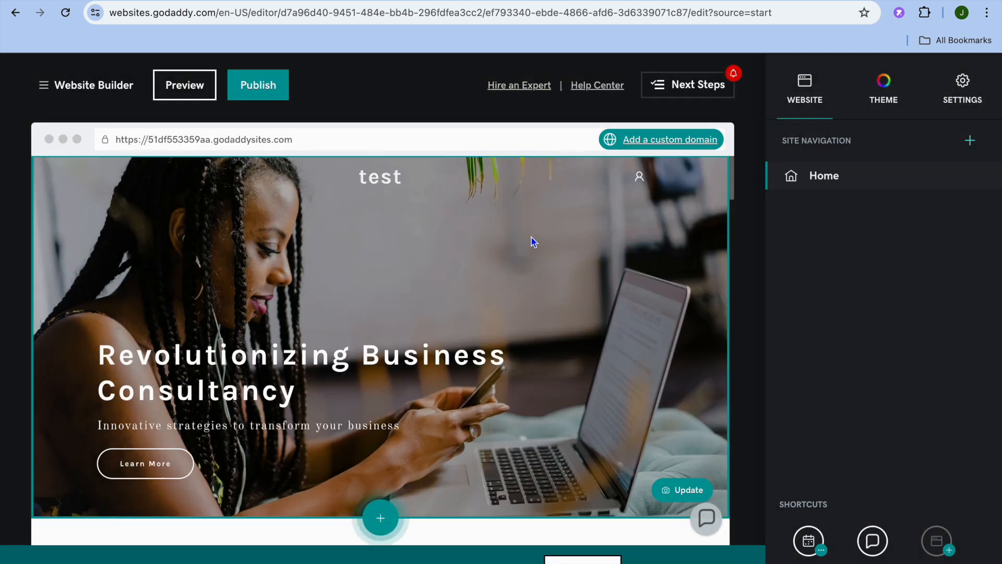
pyautogui.scroll(-3, 532, 241)
pyautogui.scroll(-3, 531, 240)
pyautogui.scroll(6, 531, 240)
pyautogui.scroll(-3, 533, 242)
pyautogui.scroll(1, 533, 242)
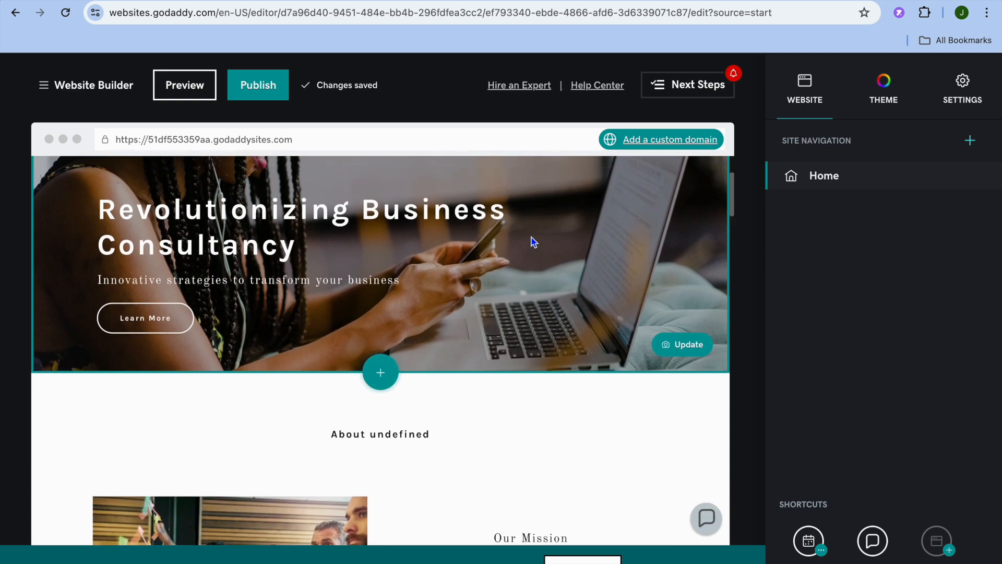
pyautogui.scroll(2, 528, 266)
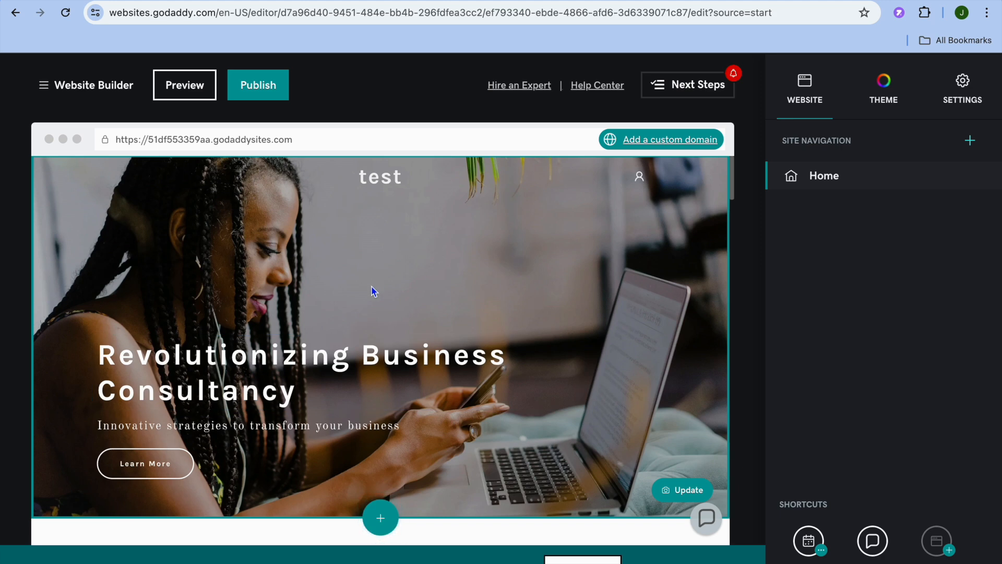
pyautogui.click(303, 261)
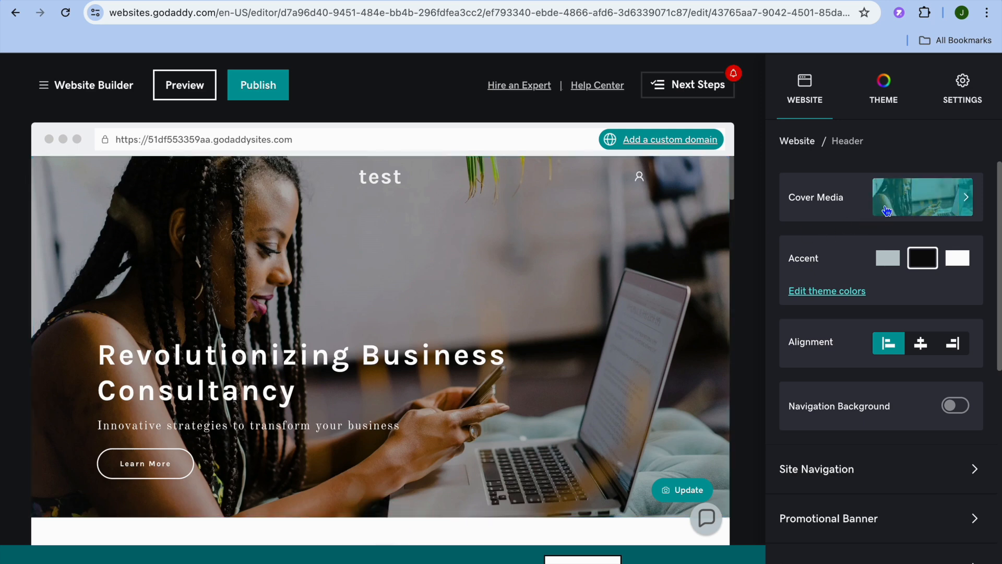
# Step: Browse the header's Cover Media image options, leaving the photo in the Fill layout
pyautogui.click(925, 216)
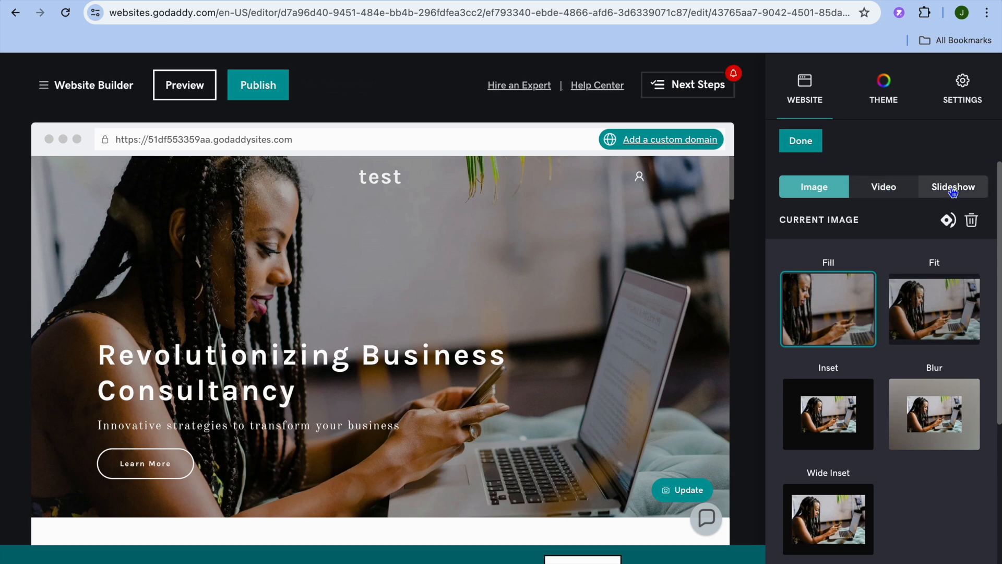
pyautogui.scroll(-4, 881, 285)
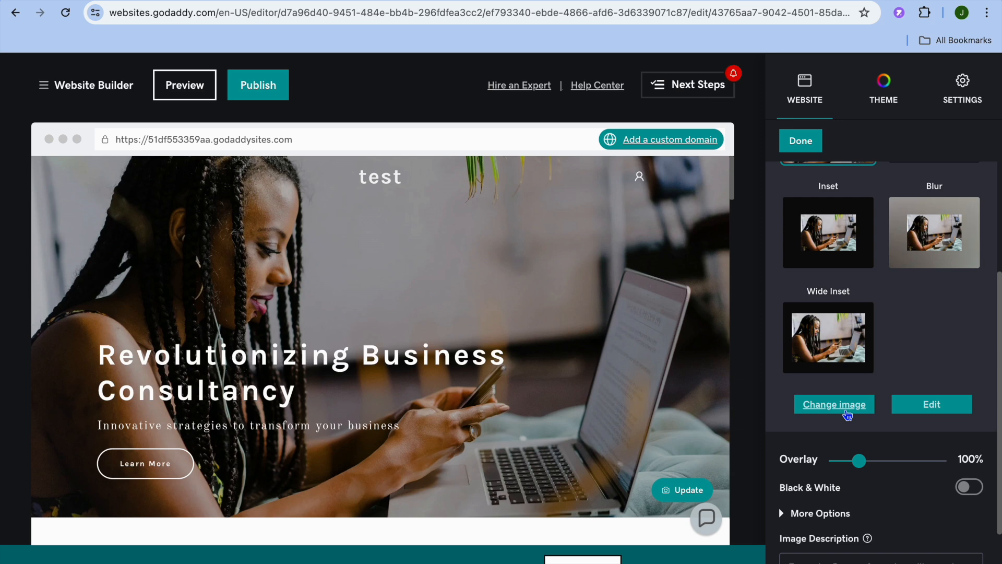
pyautogui.scroll(4, 848, 414)
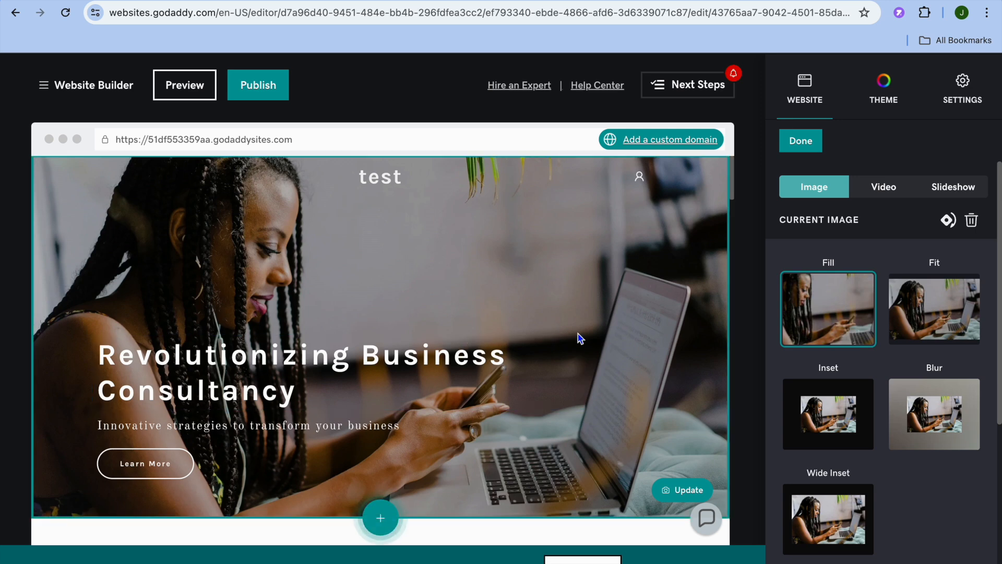
# Step: Replace the 'Revolutionizing Business Consultancy' headline with 'HELLO WELCOME TO SIMPLE ANSWERS'
pyautogui.click(344, 364)
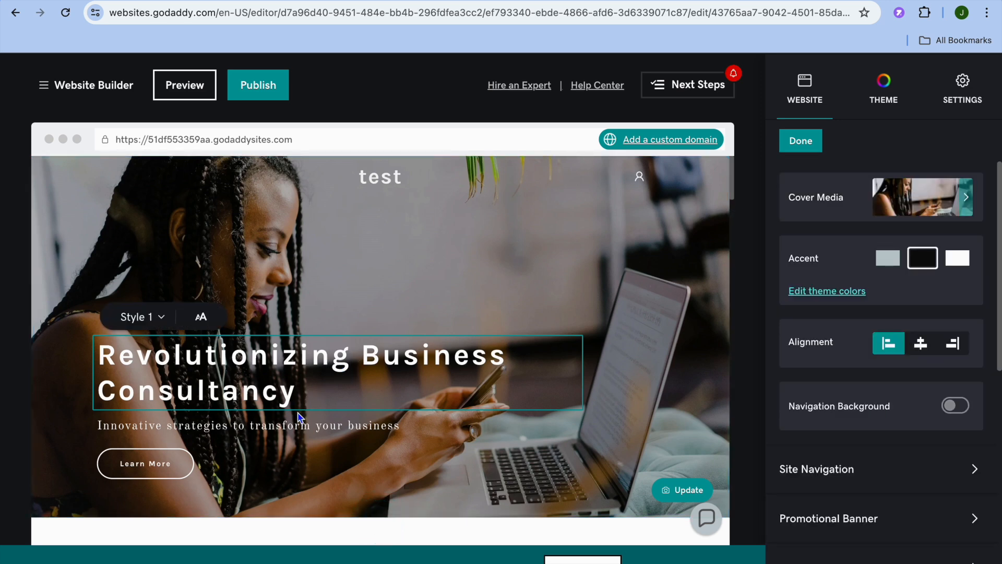
pyautogui.moveTo(302, 401); pyautogui.dragTo(99, 355)
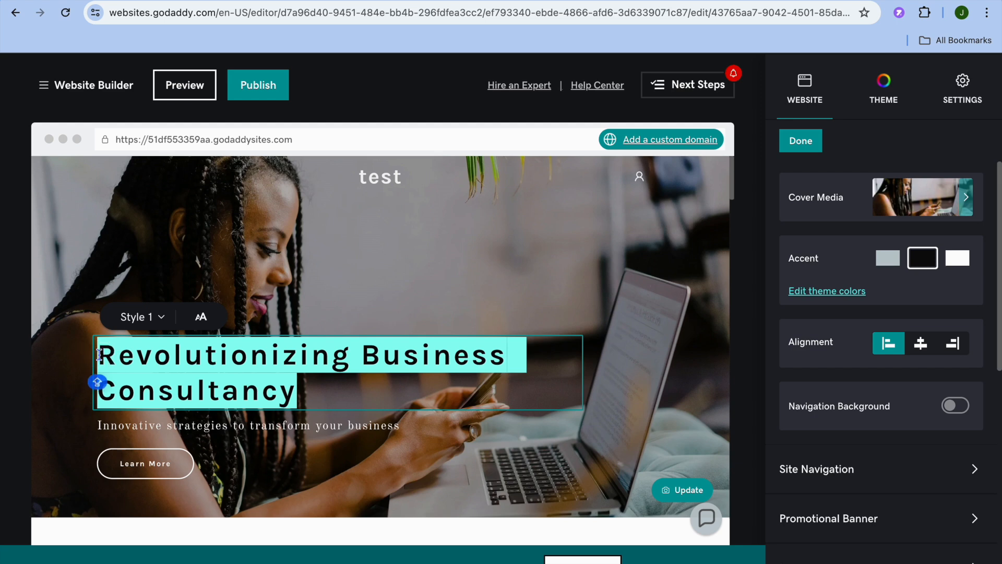
pyautogui.write('HELLO')
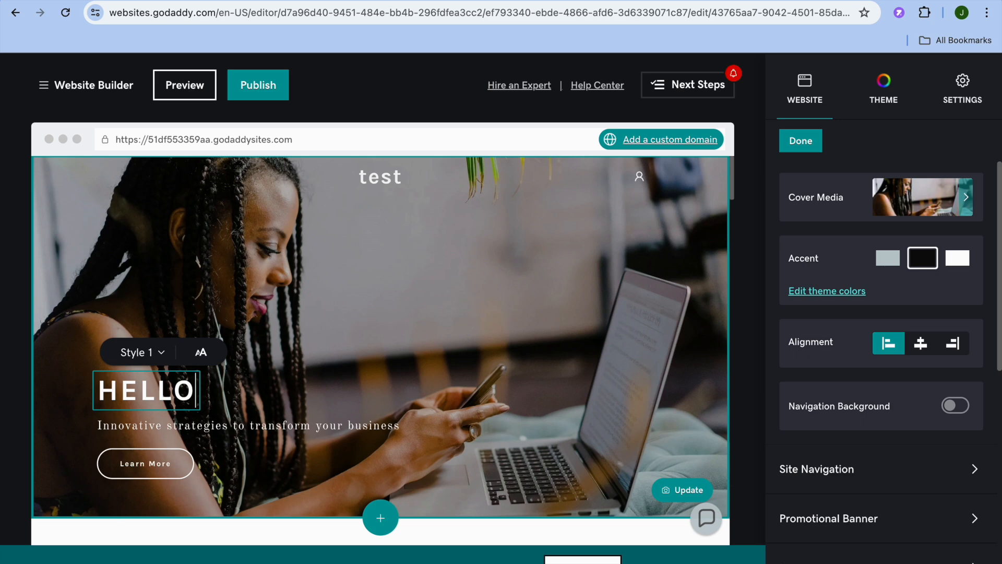
pyautogui.write('SI')
pyautogui.press('BackSpace')
pyautogui.press('BackSpace')
pyautogui.press('BackSpace')
pyautogui.write('WELCOME TO SIMPLE ANSWERS')
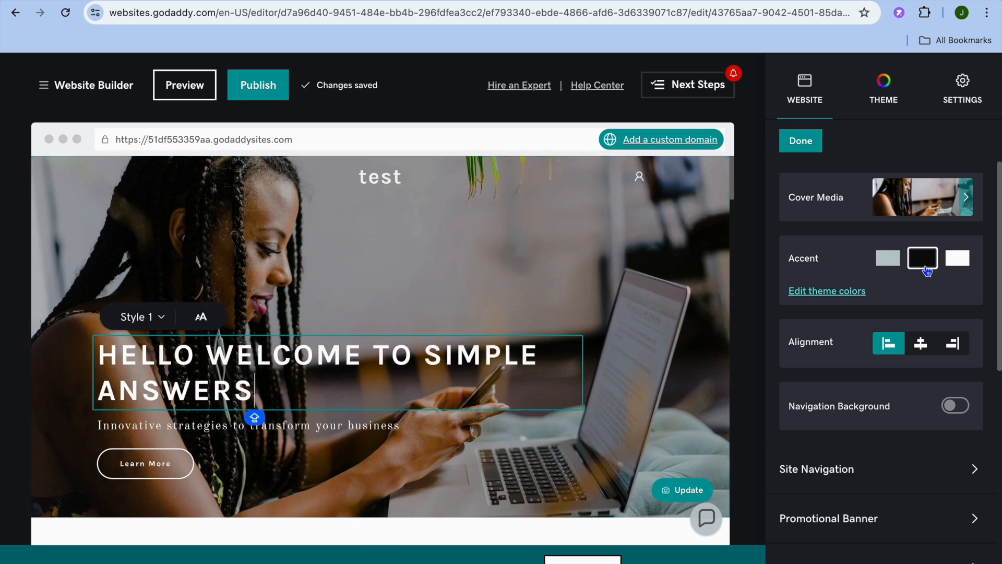
pyautogui.scroll(-4, 924, 271)
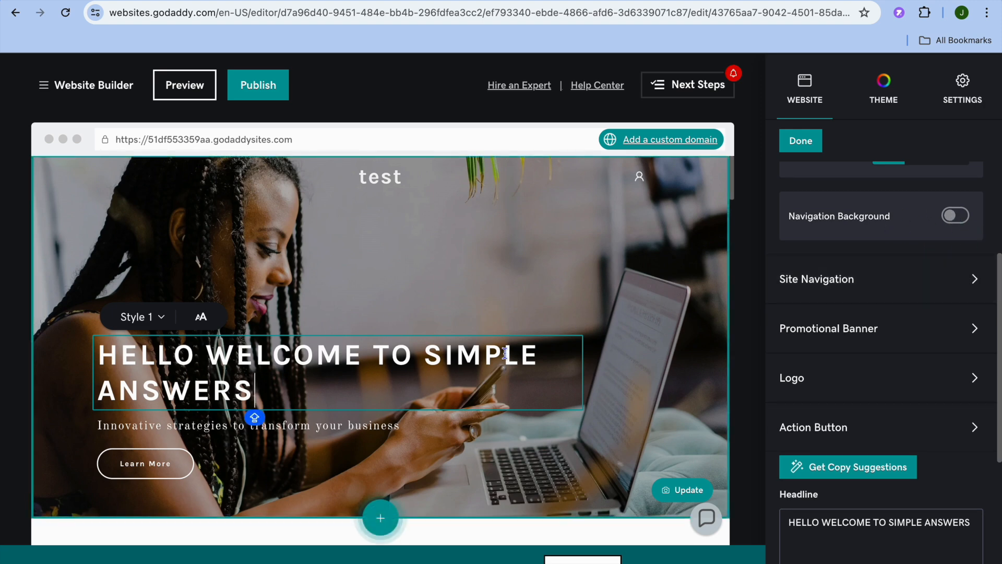
pyautogui.click(835, 287)
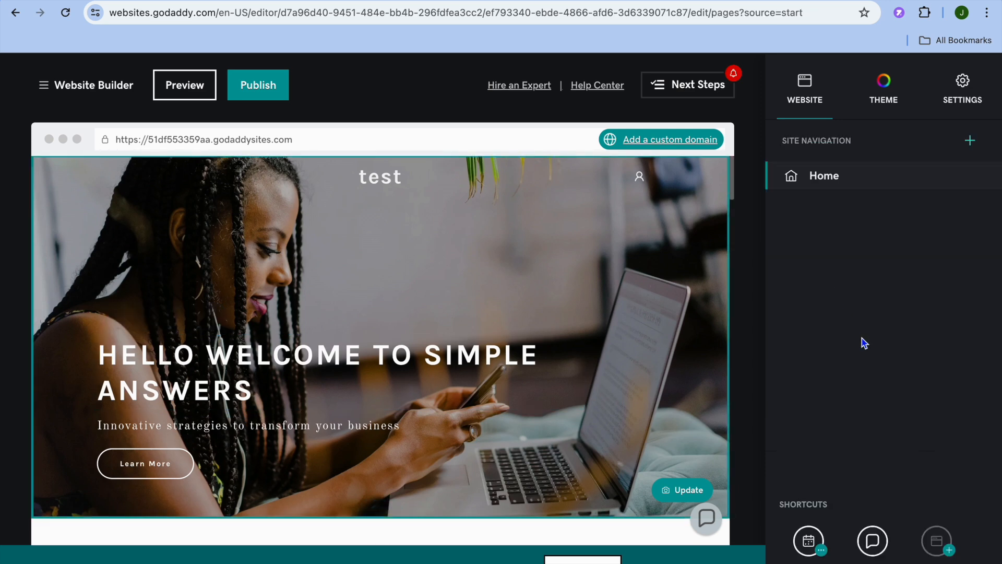
pyautogui.moveTo(877, 187)
pyautogui.click(971, 141)
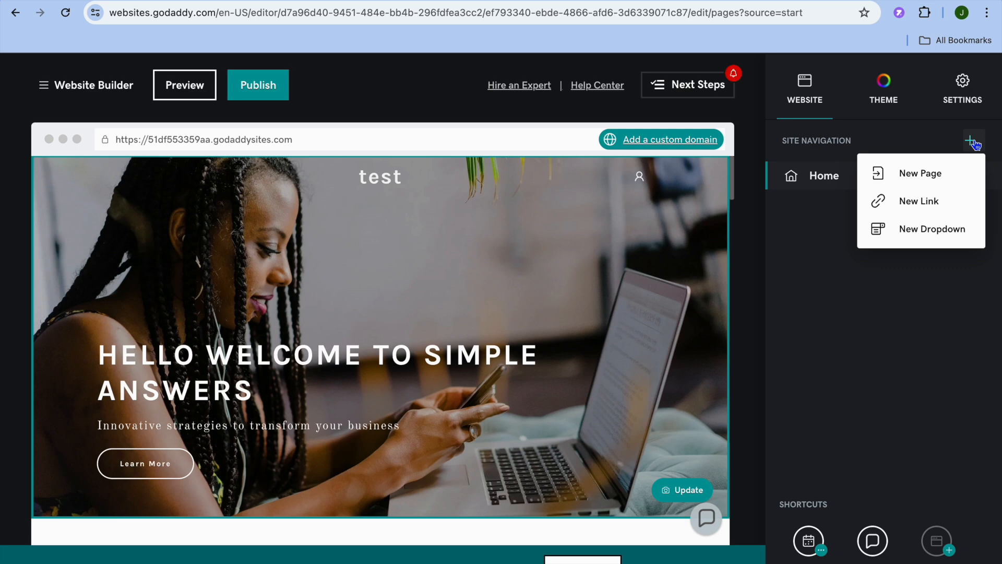
pyautogui.click(926, 175)
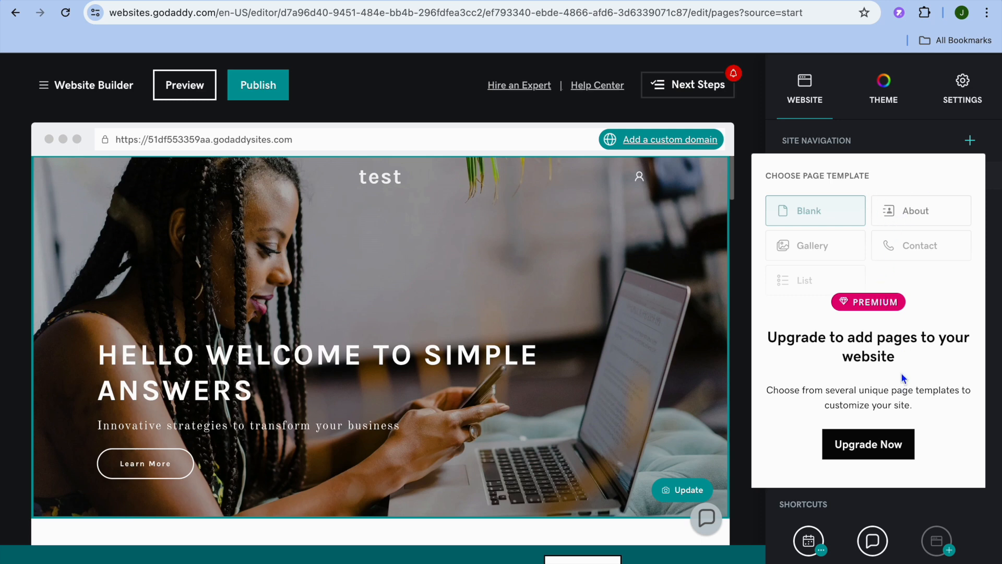
pyautogui.click(746, 346)
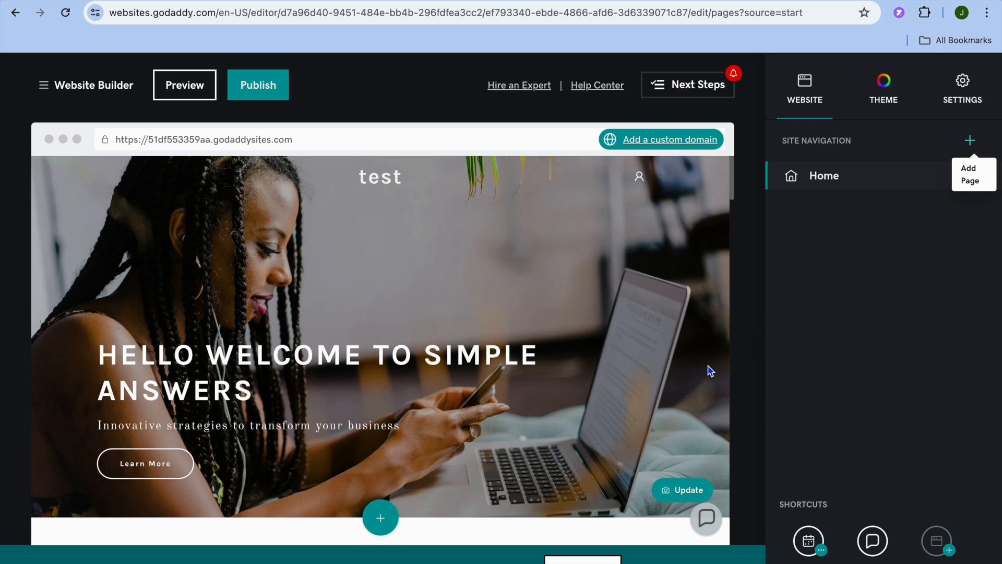
pyautogui.scroll(-4, 521, 466)
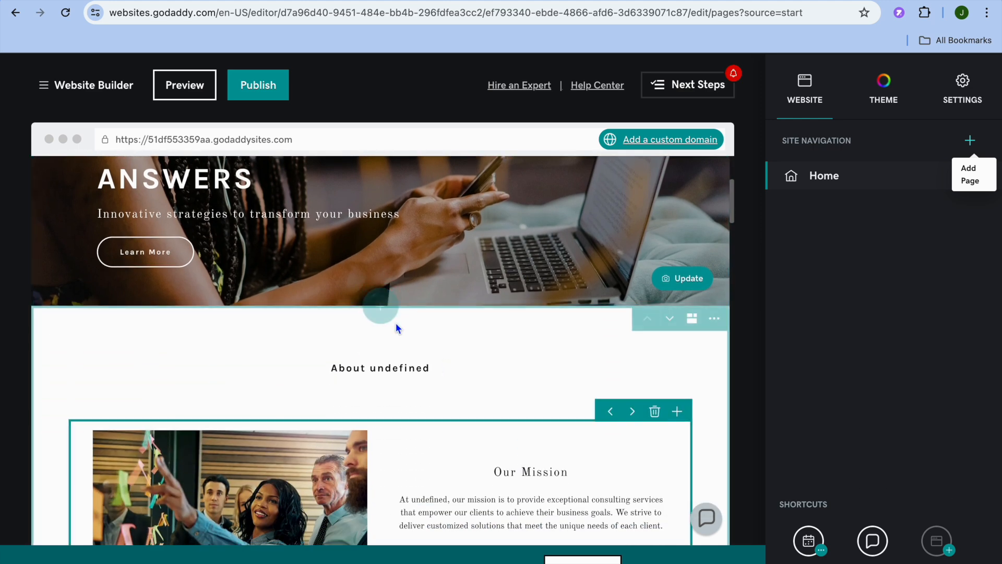
# Step: Browse the Take Payments, Popular and Audio & Video section layouts in the section catalog
pyautogui.click(382, 316)
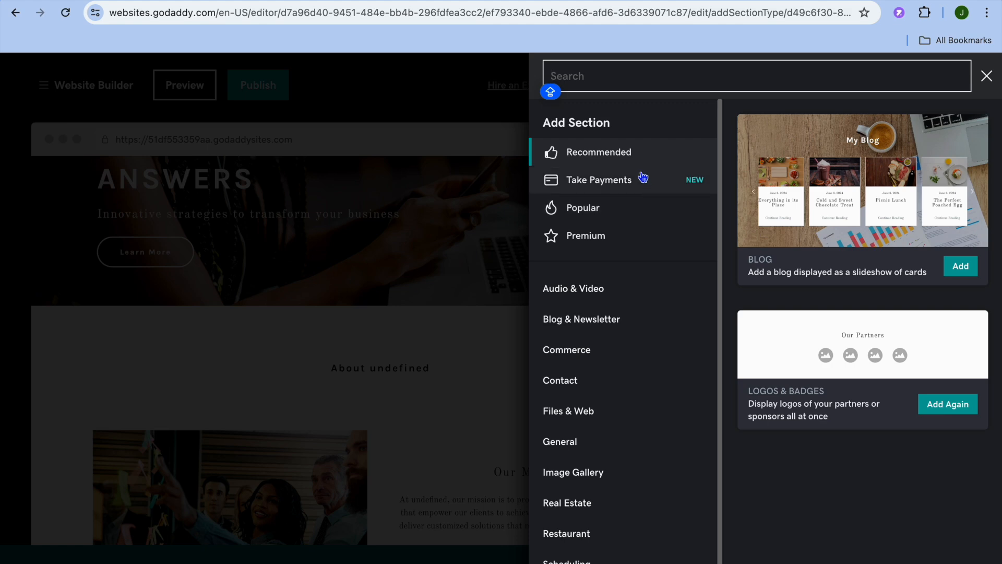
pyautogui.click(643, 191)
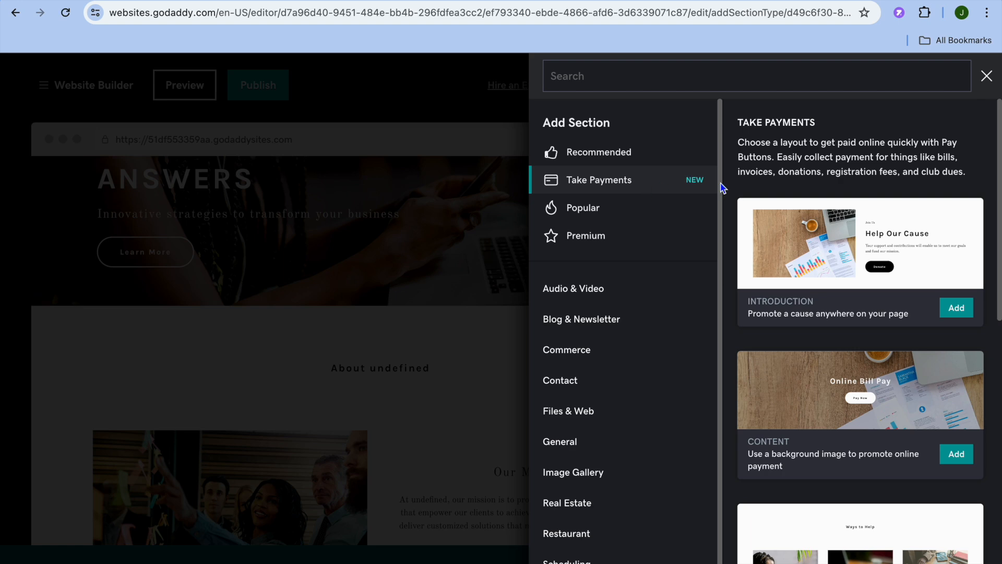
pyautogui.scroll(-5, 873, 254)
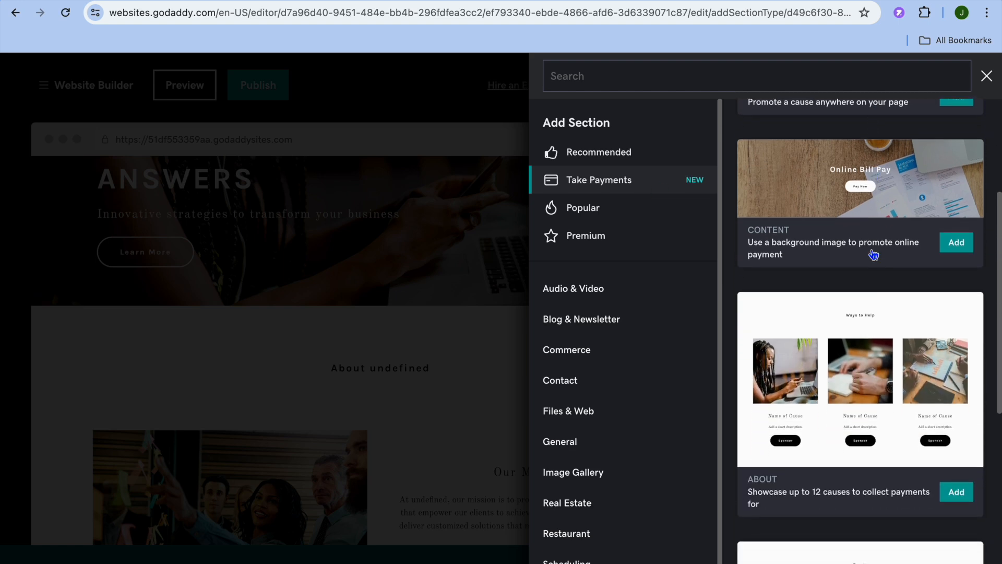
pyautogui.click(603, 214)
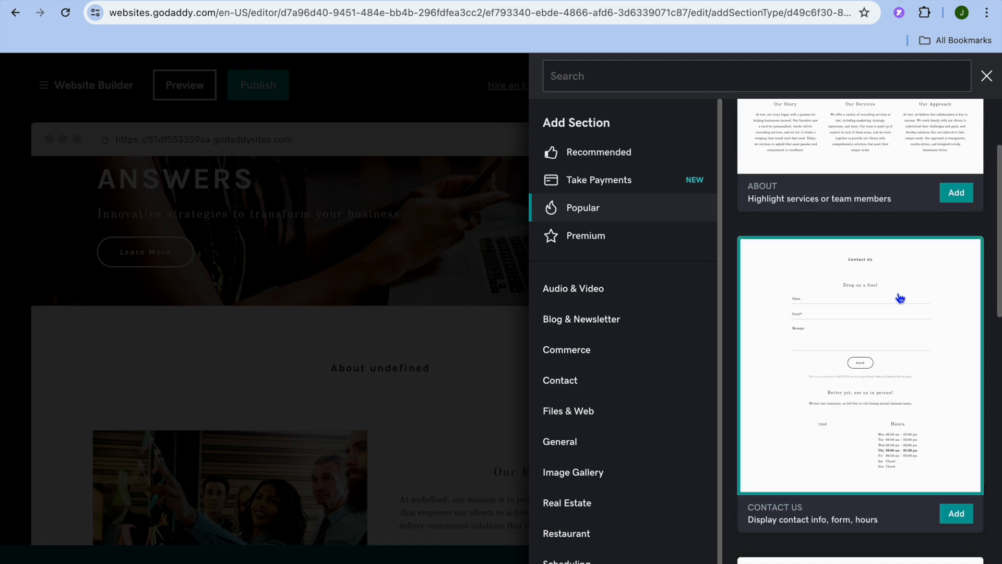
pyautogui.scroll(-10, 900, 298)
pyautogui.scroll(10, 900, 297)
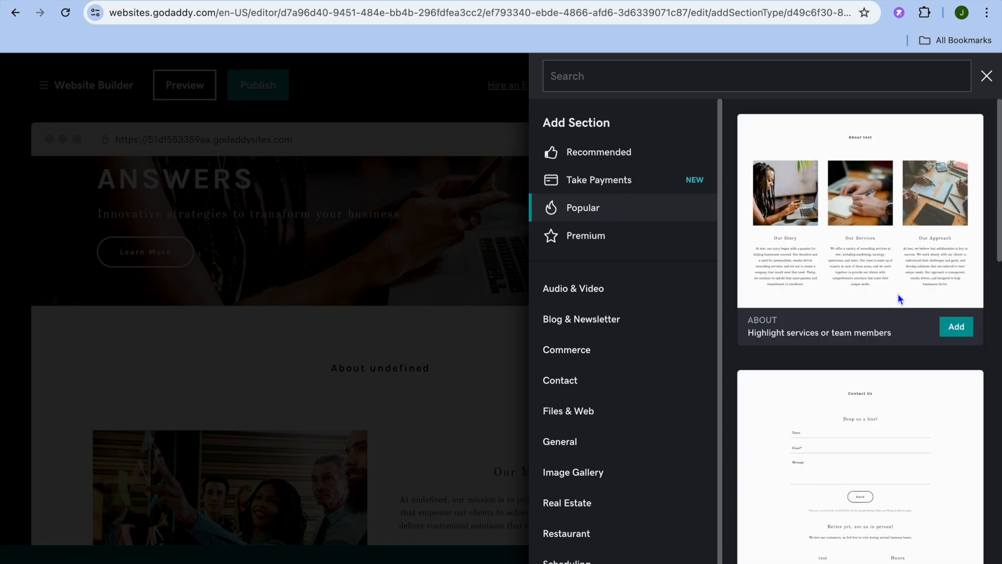
pyautogui.click(630, 298)
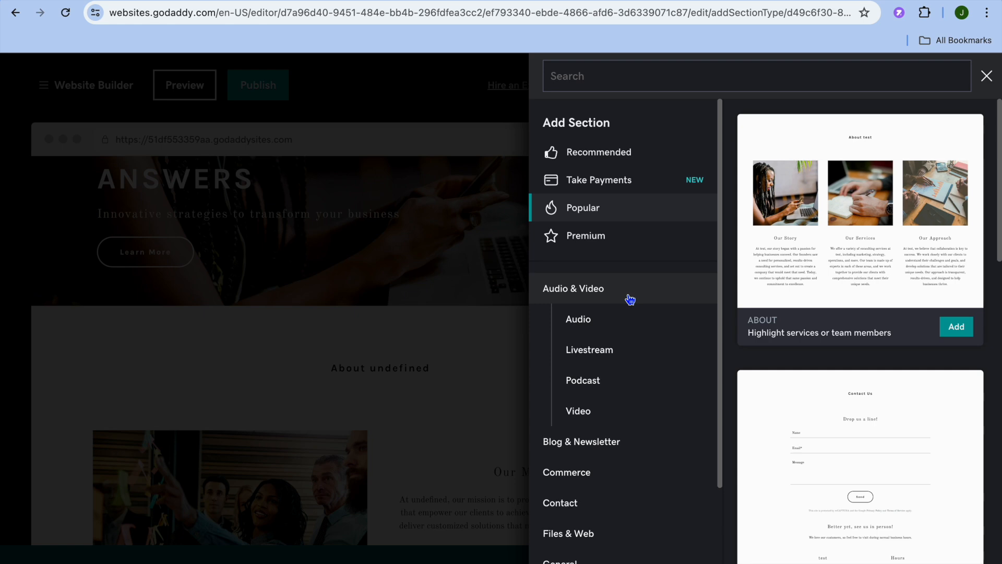
pyautogui.click(603, 325)
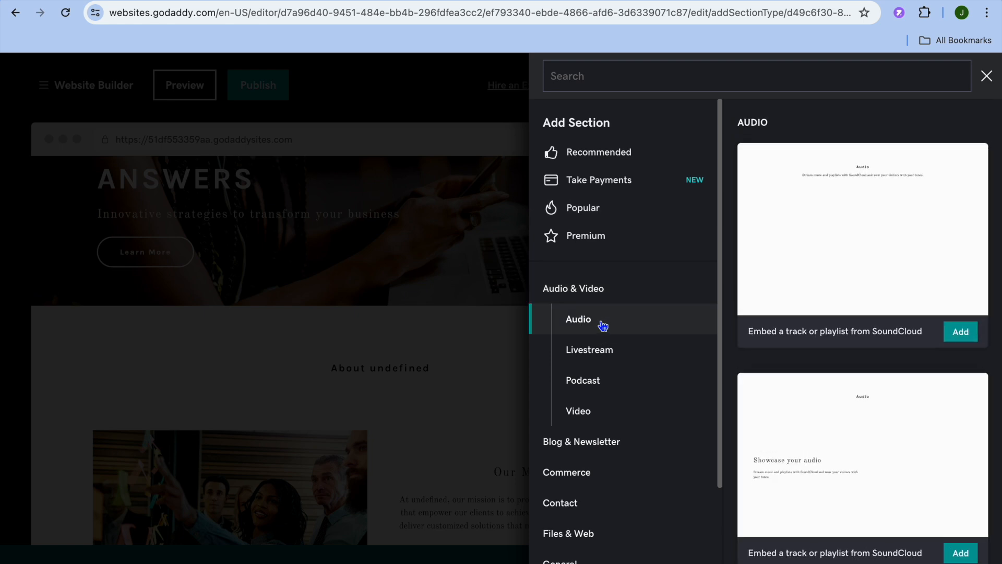
pyautogui.click(607, 358)
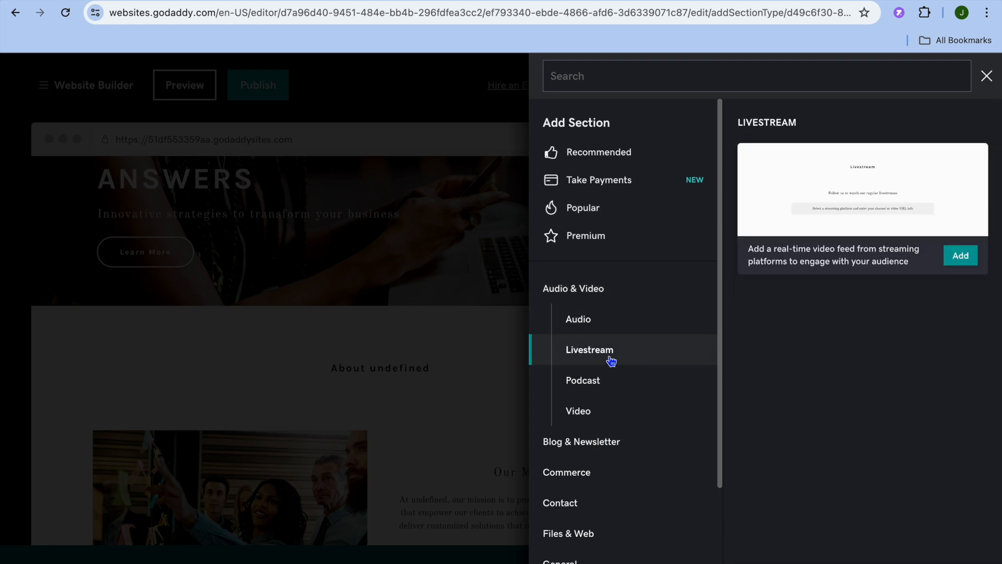
pyautogui.click(601, 385)
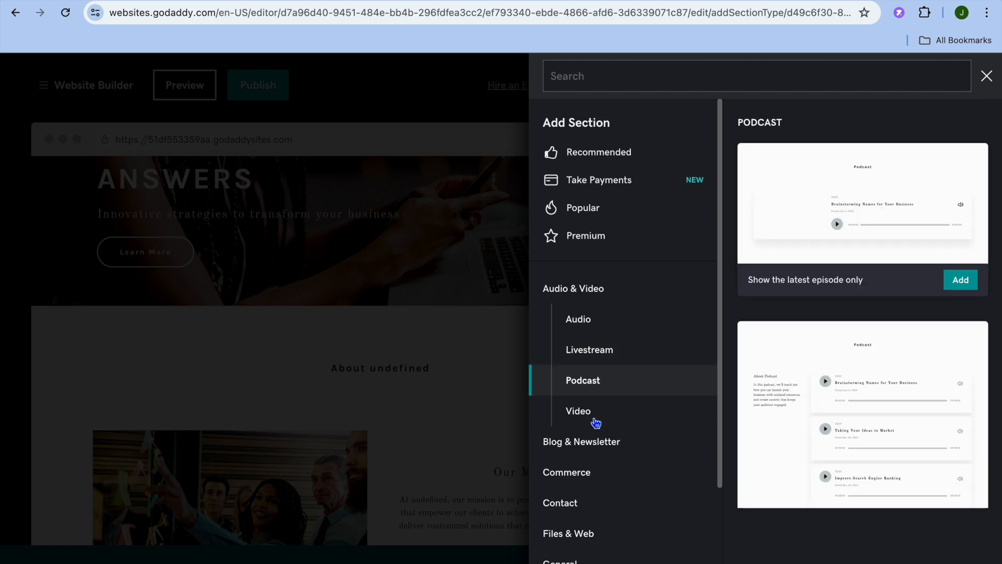
pyautogui.click(596, 420)
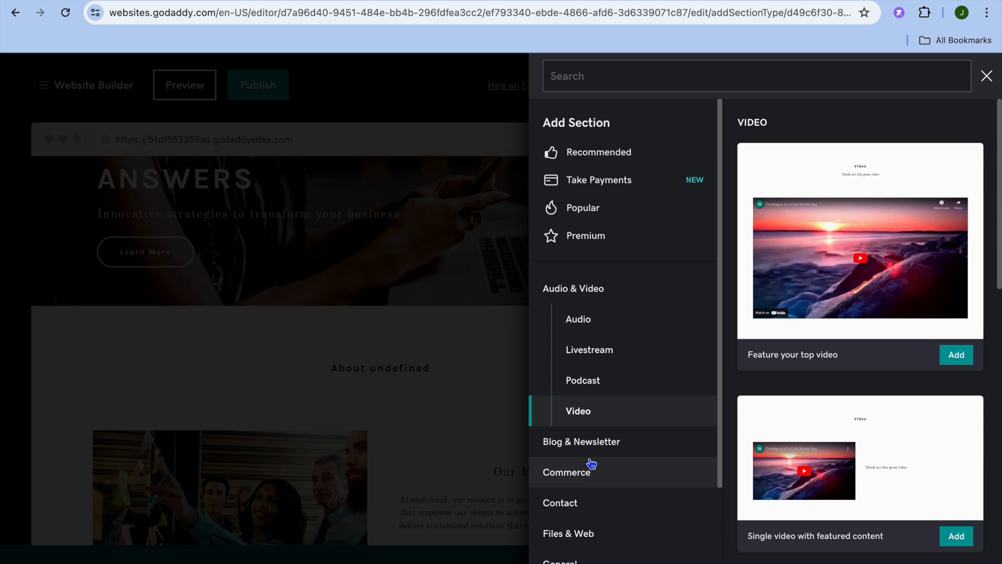
# Step: Add a Blog & Newsletter > Blog section in the two-column list layout
pyautogui.click(604, 447)
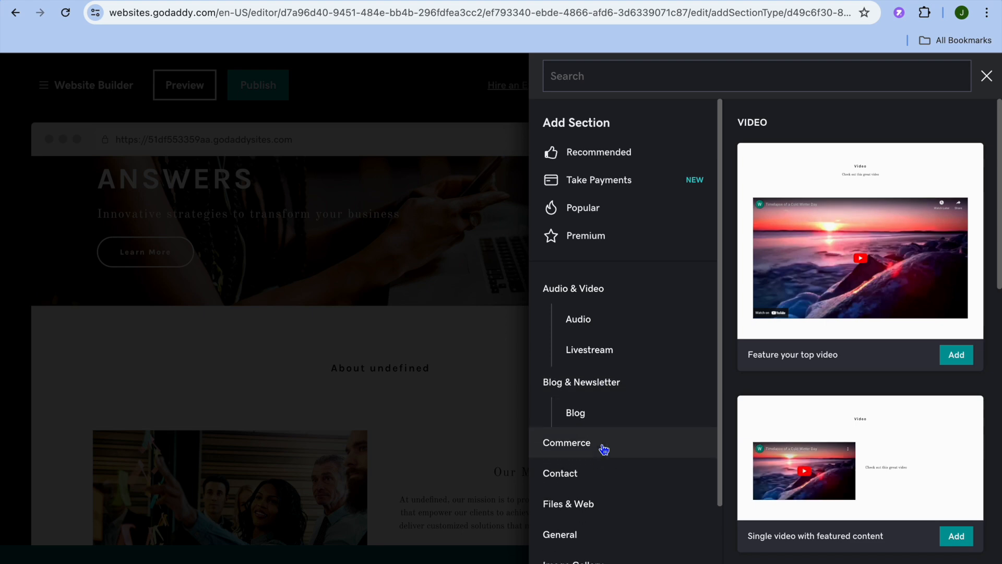
pyautogui.click(580, 355)
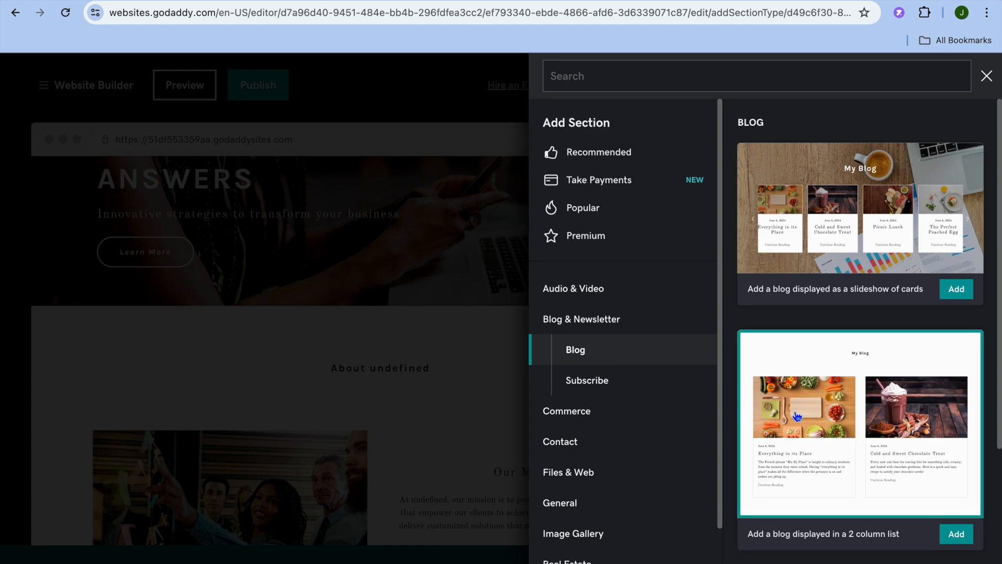
pyautogui.scroll(-4, 862, 441)
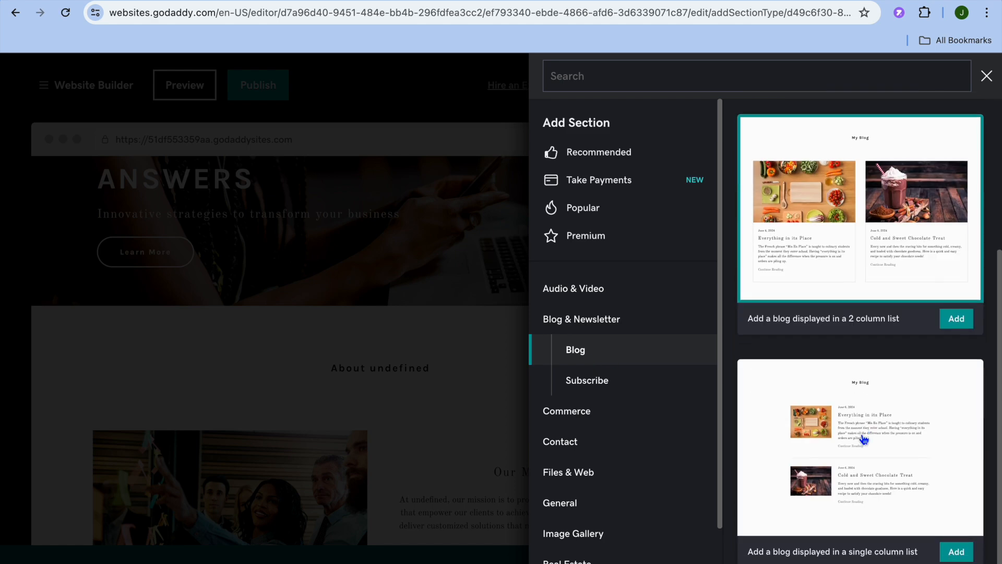
pyautogui.click(960, 320)
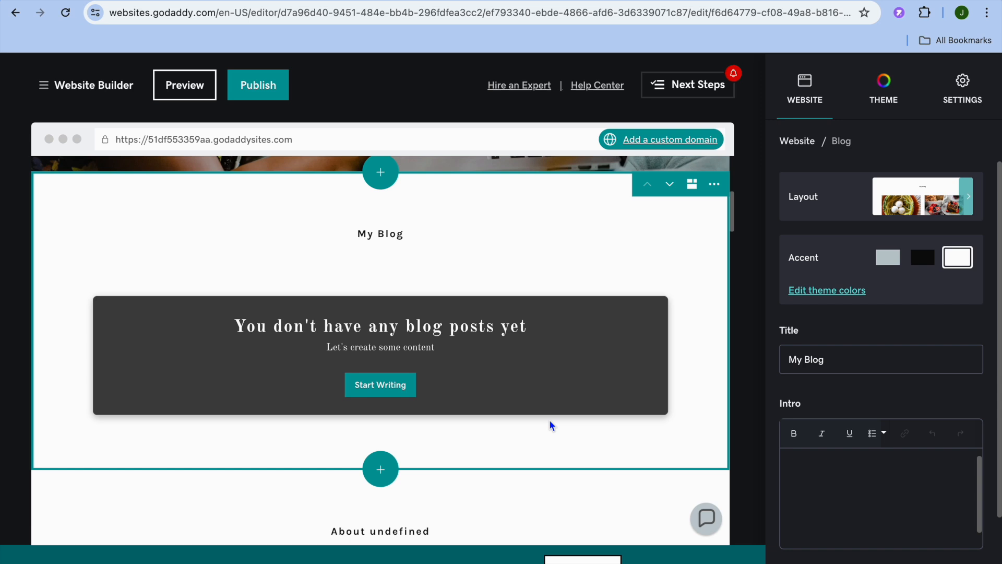
# Step: Look over the My Blog settings, click into the Intro field, and go to Manage Blog
pyautogui.scroll(-2, 870, 445)
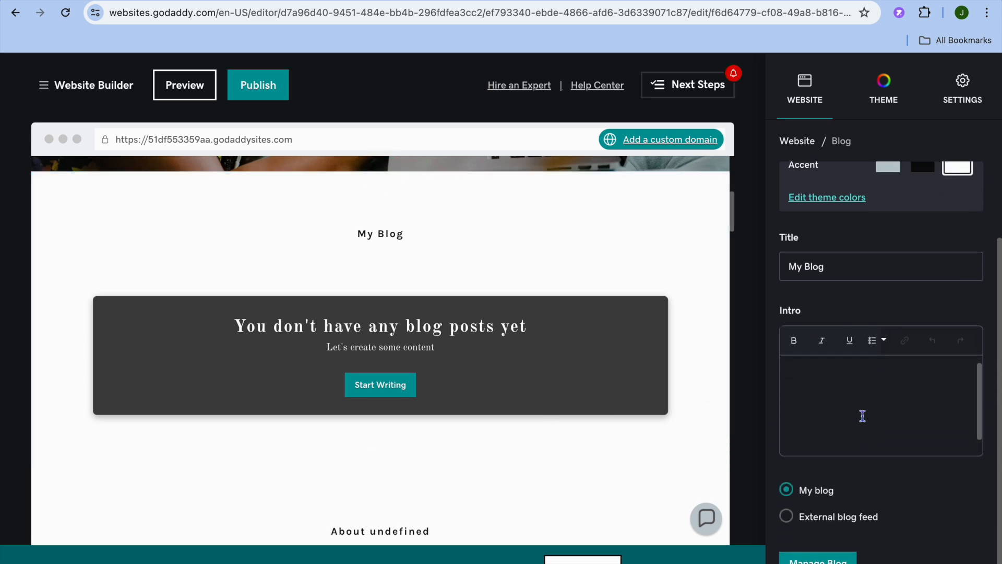
pyautogui.scroll(1, 862, 416)
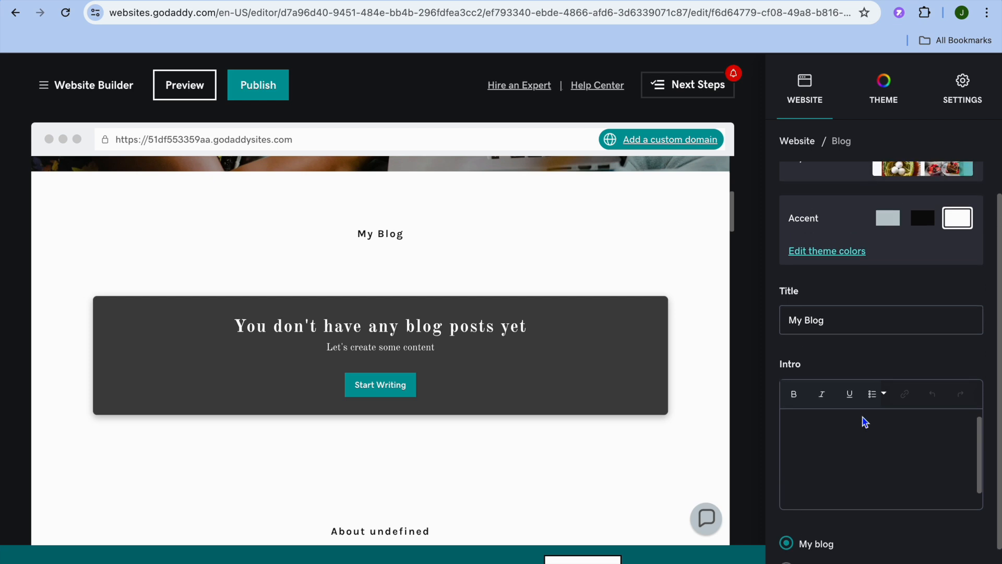
pyautogui.scroll(1, 863, 421)
pyautogui.click(818, 465)
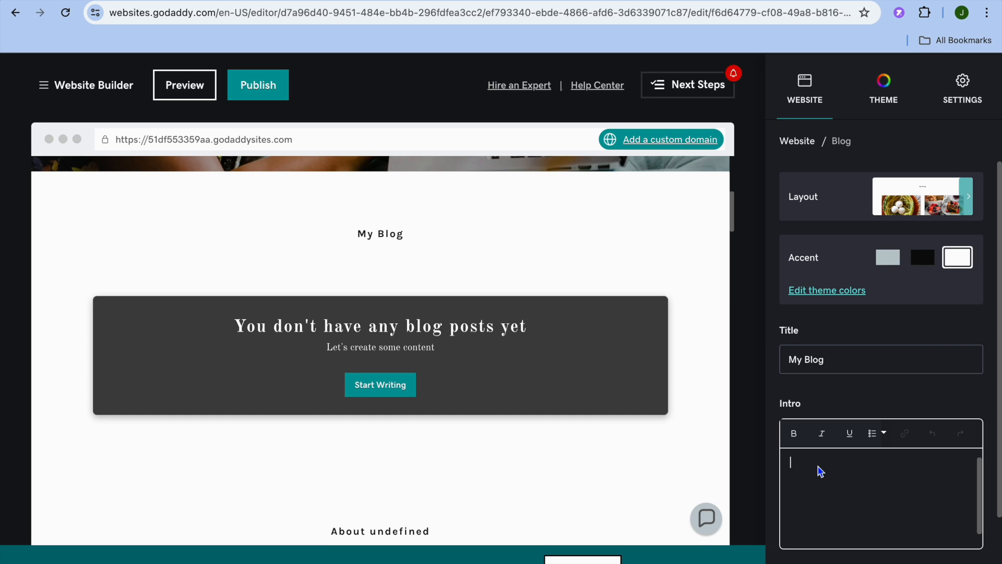
pyautogui.scroll(-2, 819, 470)
pyautogui.click(834, 560)
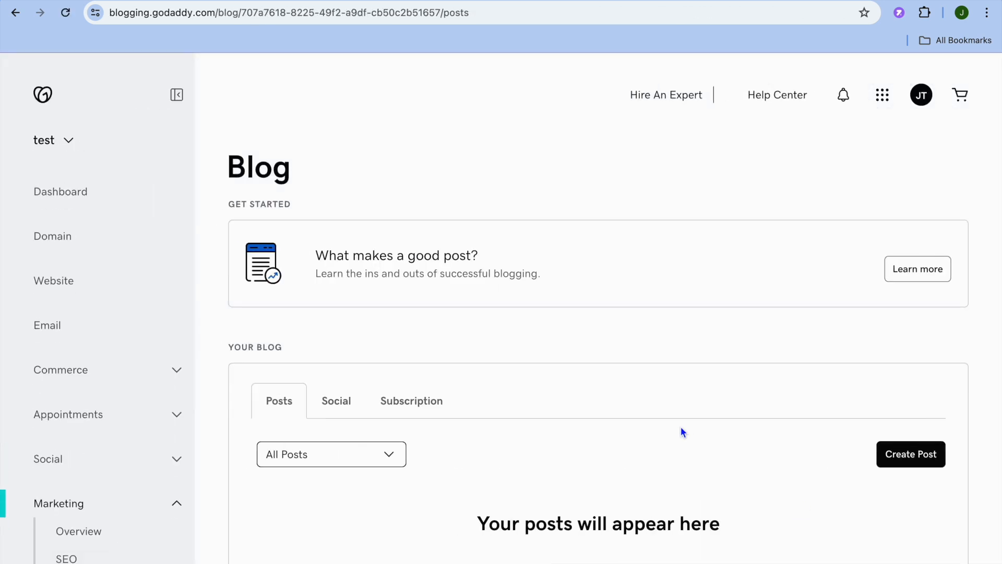
# Step: Create a new post on the test site's blog
pyautogui.scroll(-2, 683, 432)
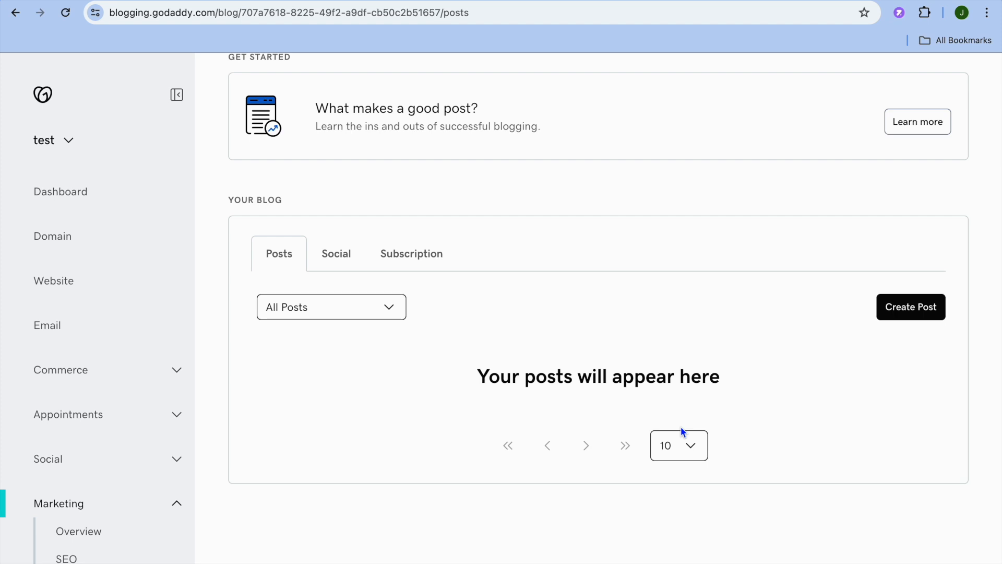
pyautogui.scroll(2, 682, 432)
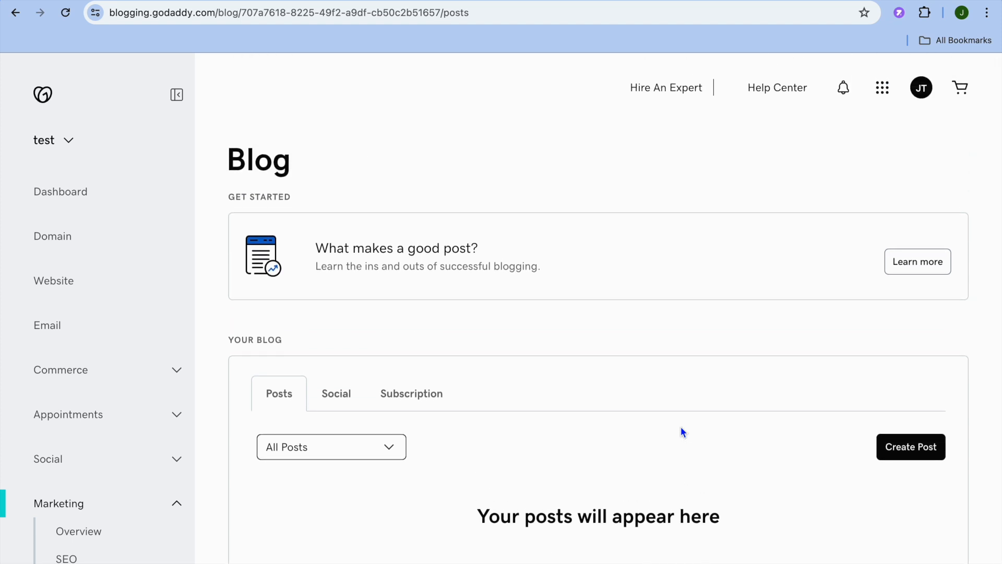
pyautogui.scroll(-2, 681, 427)
pyautogui.click(908, 342)
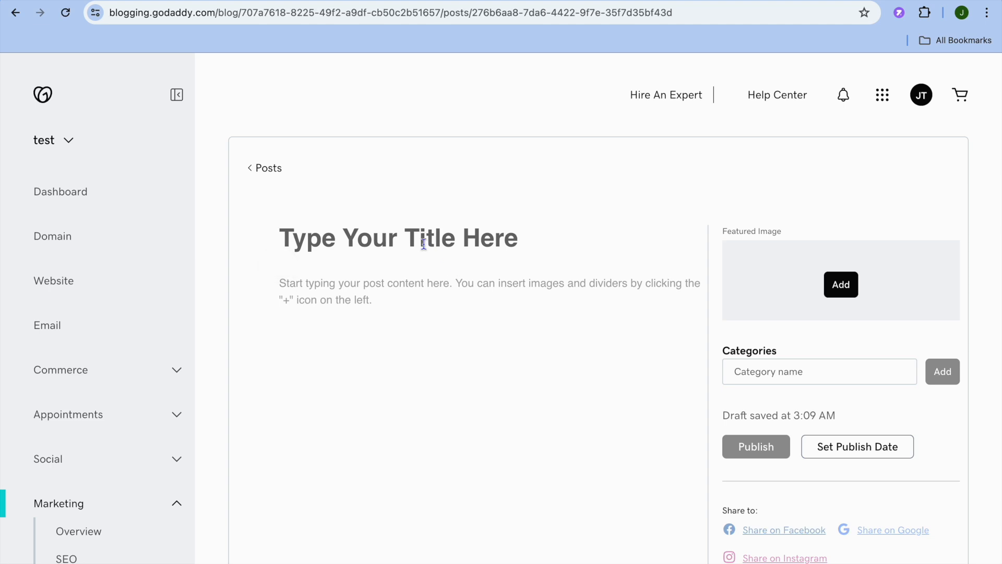
# Step: View the media types that can be inserted into the post body, then return to the posts list
pyautogui.click(360, 289)
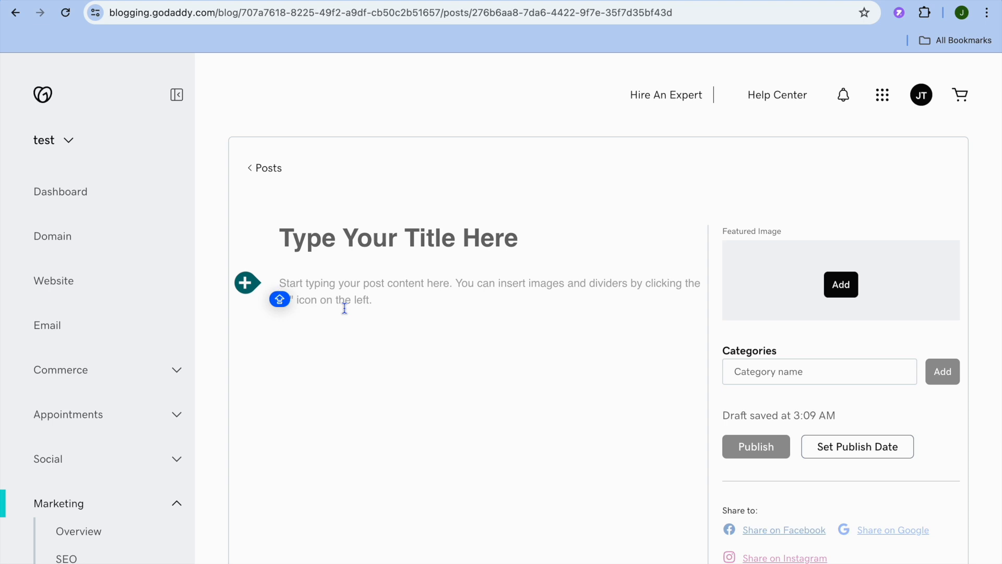
pyautogui.click(247, 284)
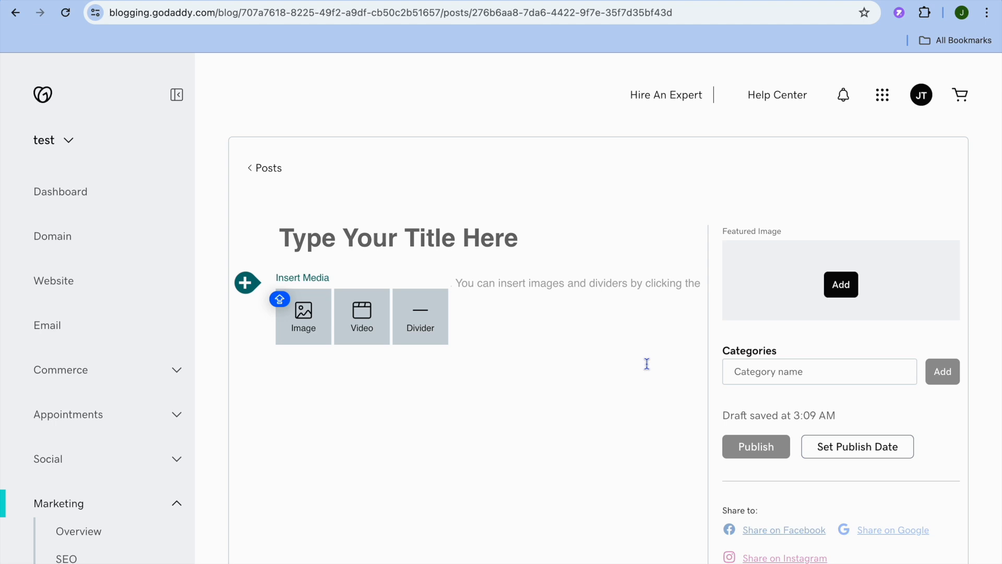
pyautogui.scroll(-3, 647, 364)
pyautogui.scroll(4, 647, 362)
pyautogui.click(251, 167)
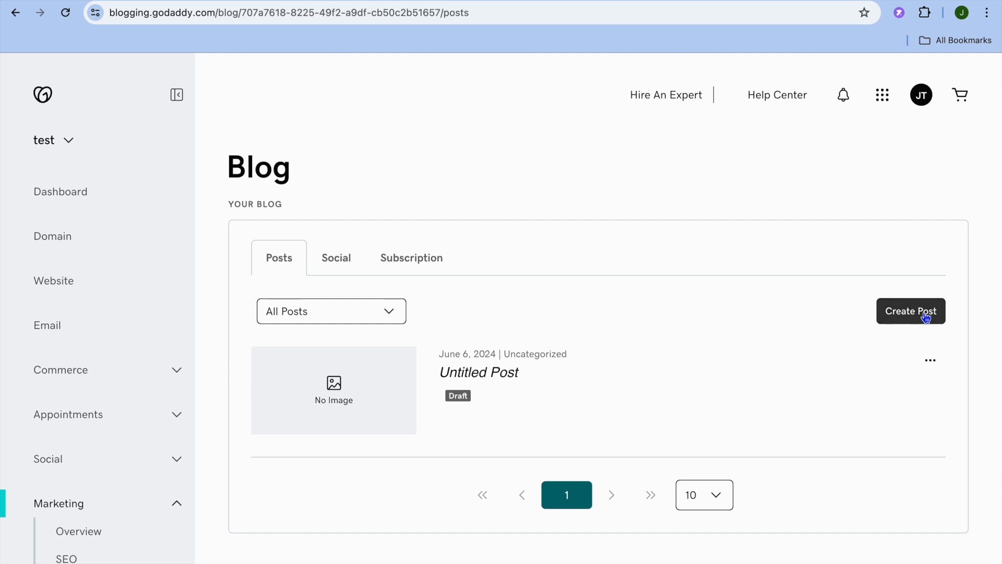
# Step: View the blog's subscription settings, then its Social sharing settings for Facebook and X
pyautogui.click(403, 255)
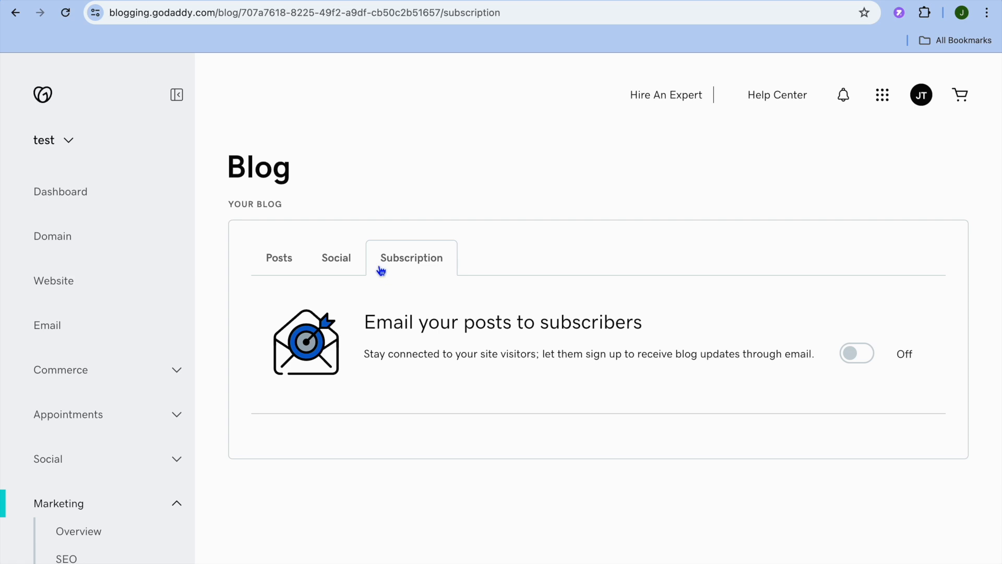
pyautogui.click(329, 262)
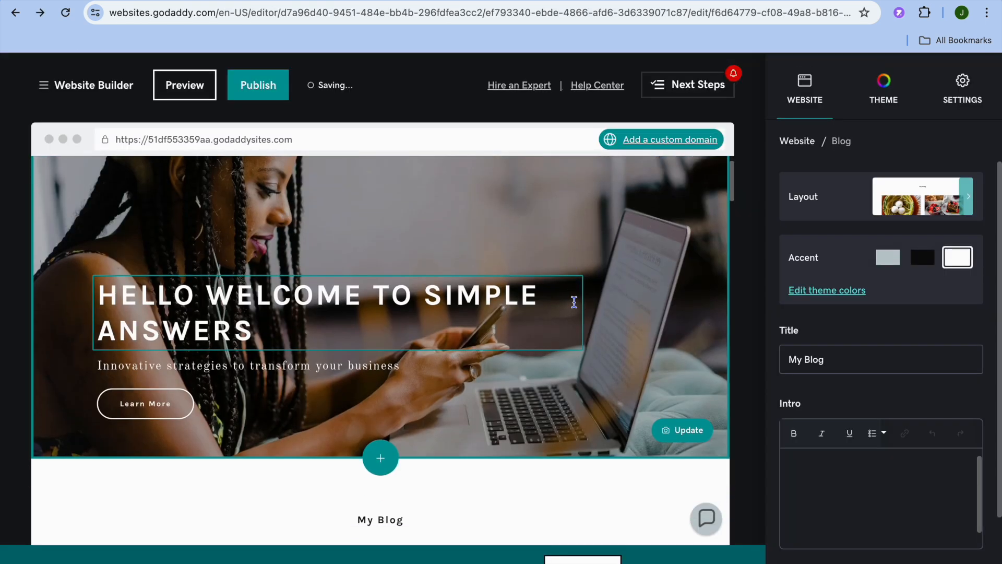
pyautogui.scroll(-10, 576, 308)
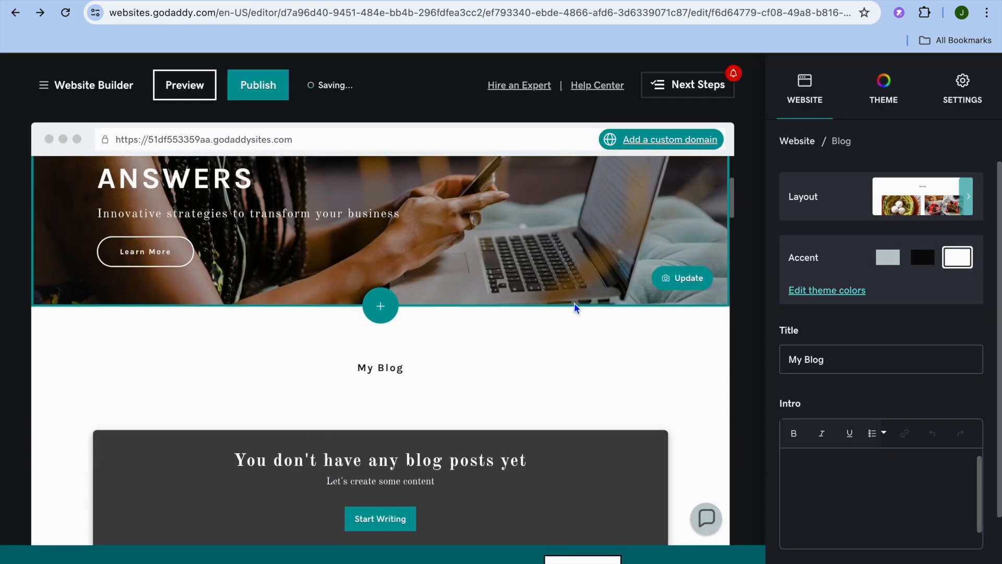
# Step: Scroll through the page and select the Our Mission description text and photo
pyautogui.scroll(-6, 575, 308)
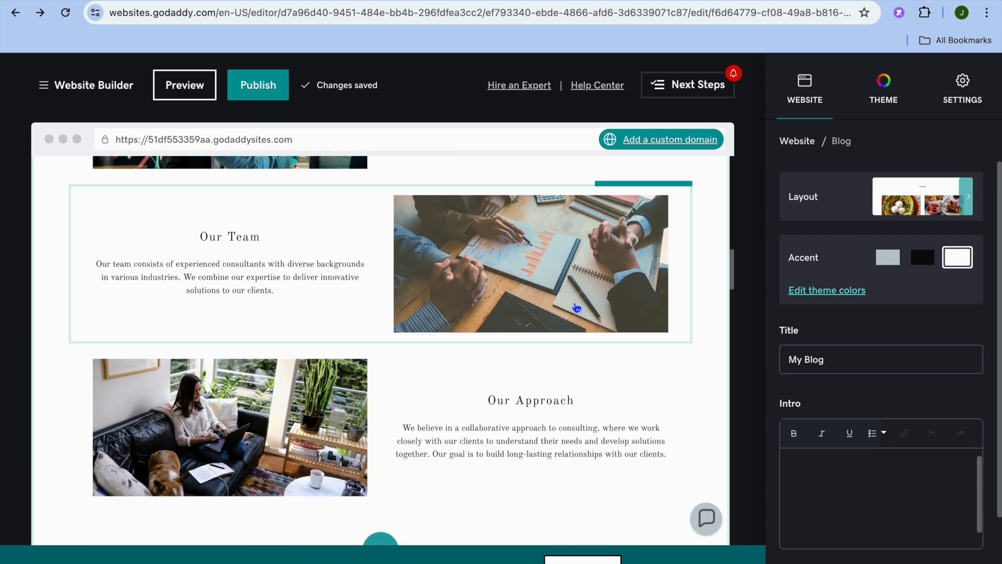
pyautogui.scroll(2, 576, 307)
pyautogui.scroll(2, 576, 307)
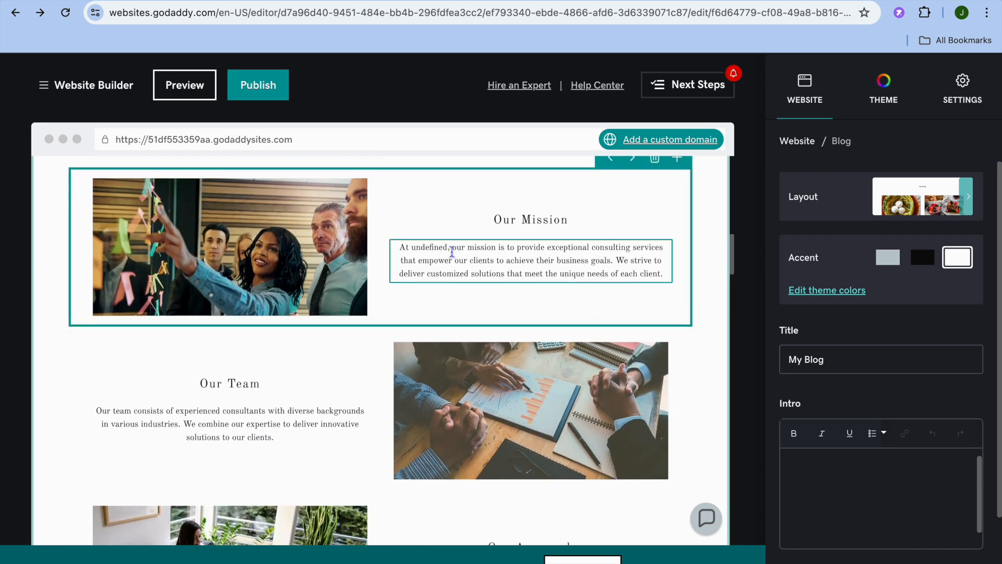
pyautogui.click(452, 250)
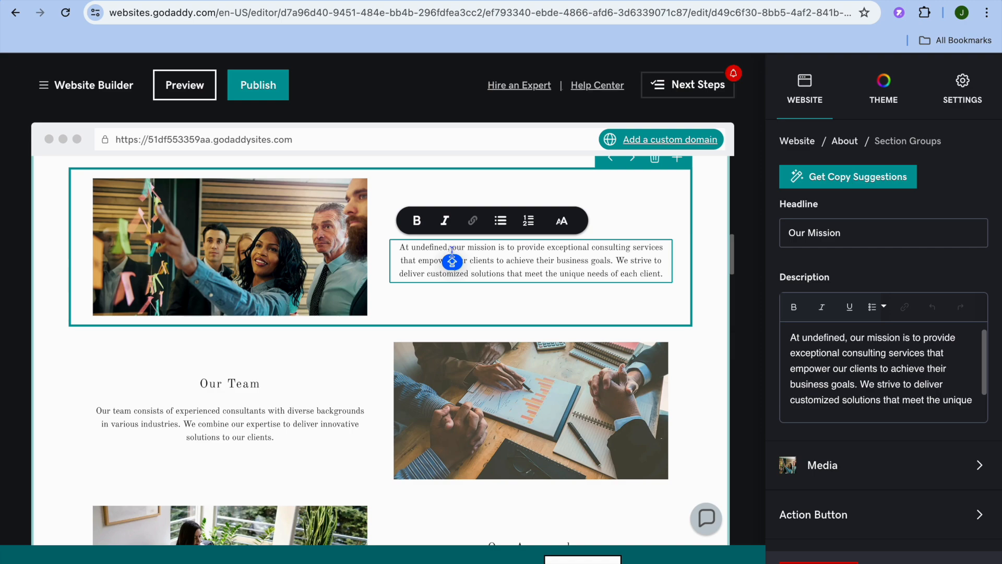
pyautogui.click(242, 255)
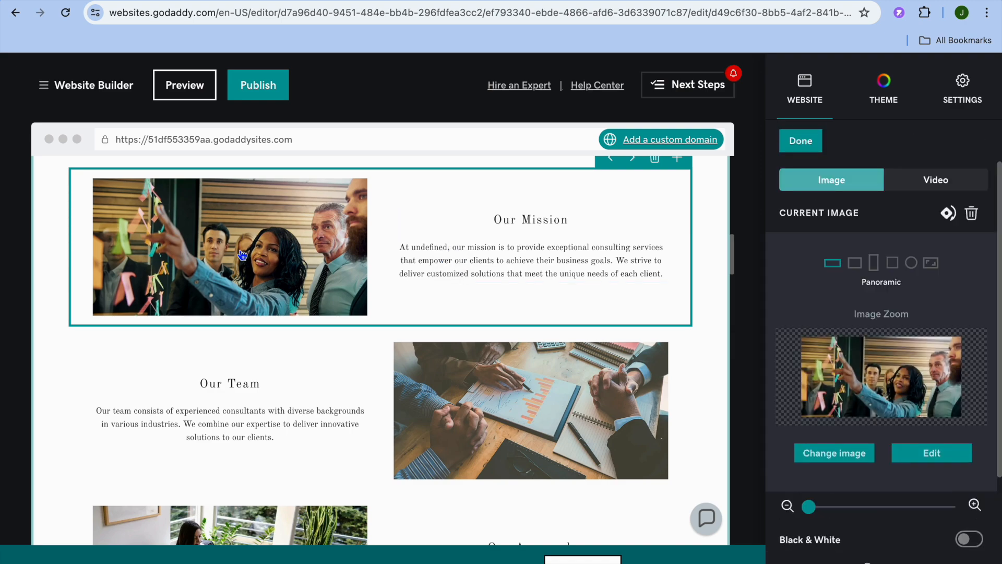
# Step: Show the theme settings, with Kai as the current theme and Karla as the font
pyautogui.scroll(-12, 239, 244)
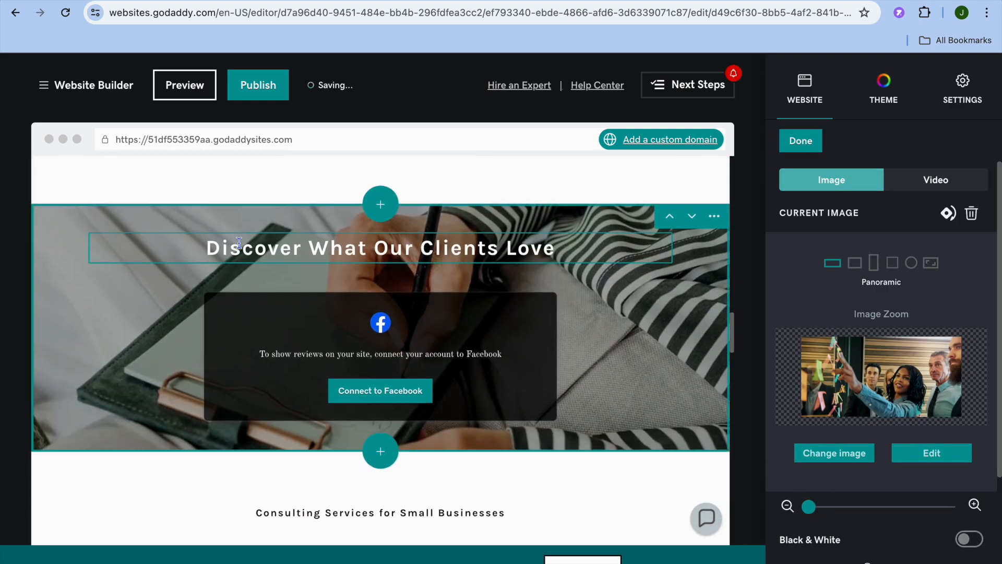
pyautogui.scroll(-15, 239, 243)
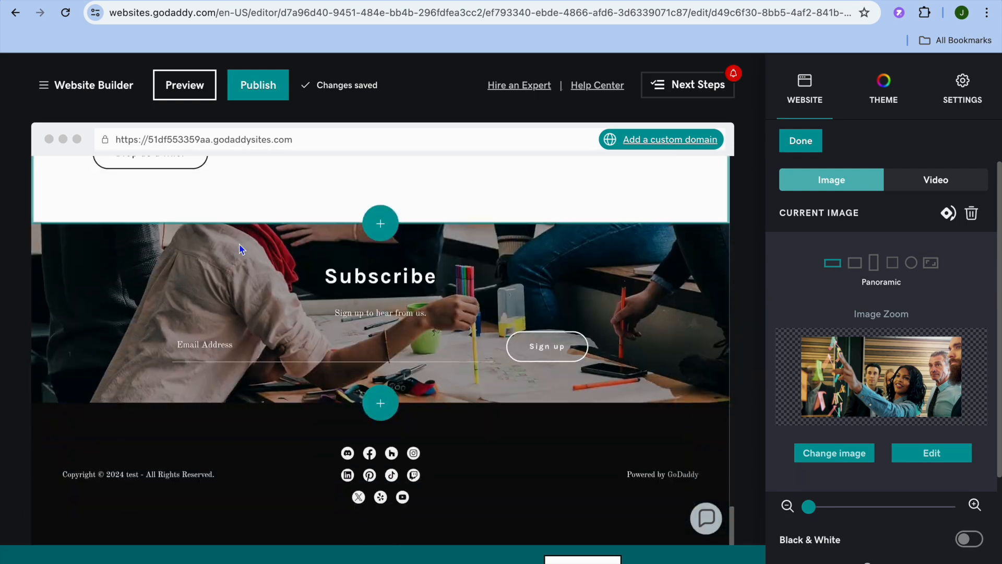
pyautogui.scroll(15, 239, 249)
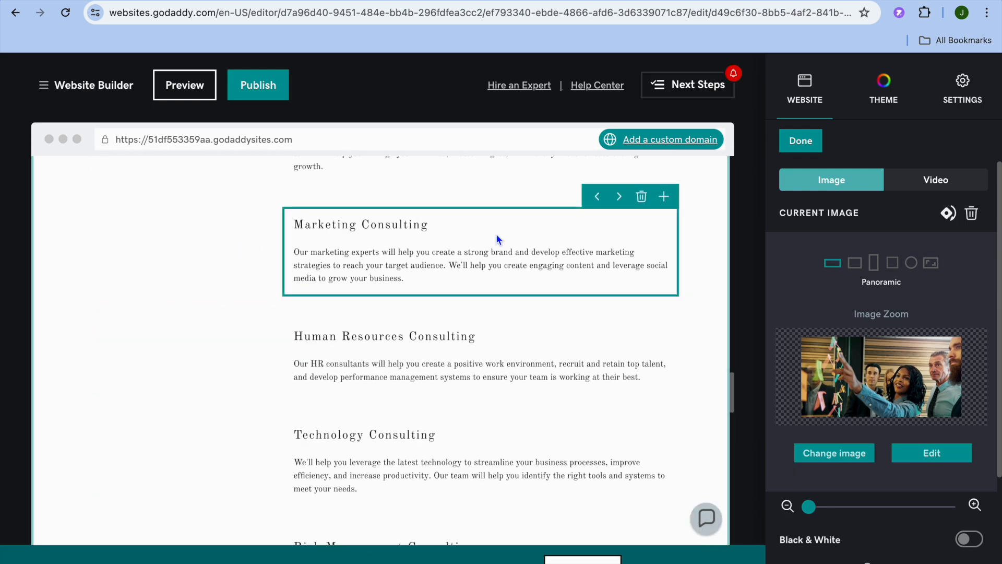
pyautogui.click(886, 97)
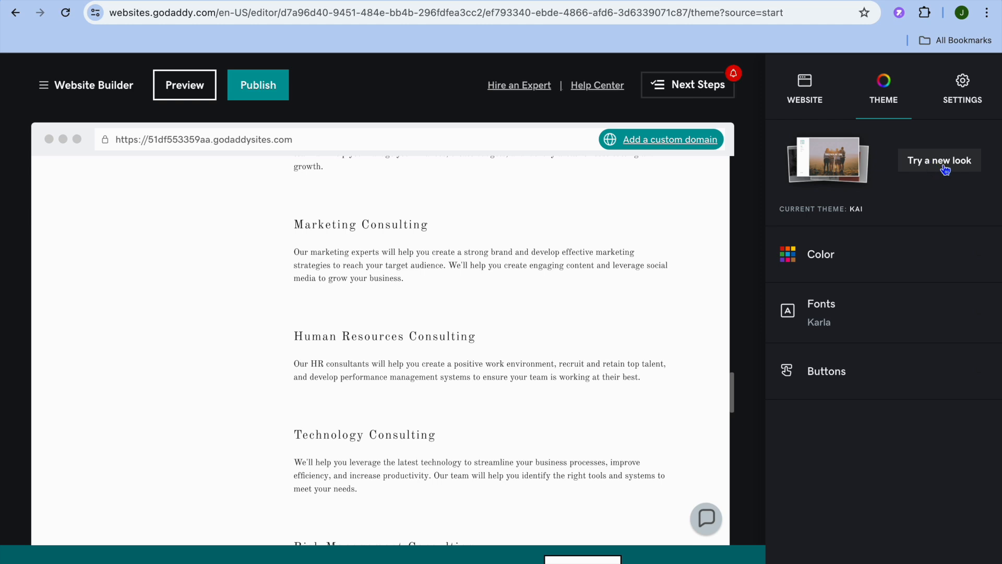
pyautogui.click(701, 85)
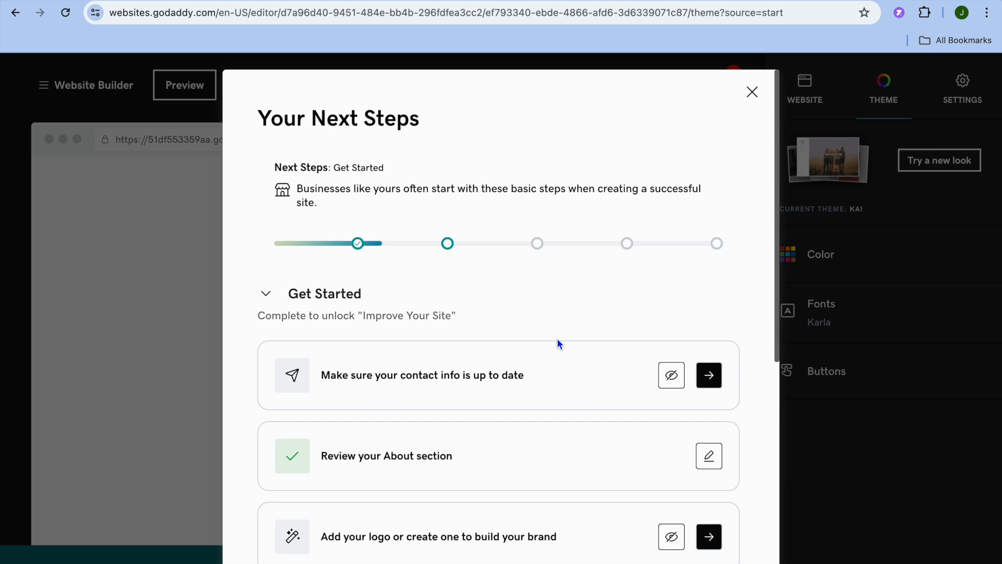
pyautogui.scroll(-1, 558, 339)
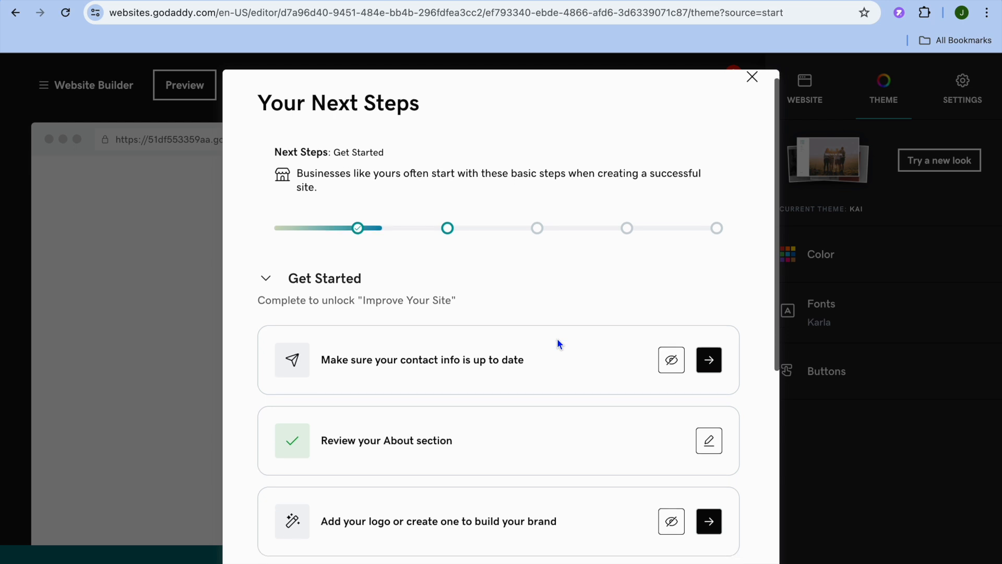
pyautogui.scroll(-4, 558, 343)
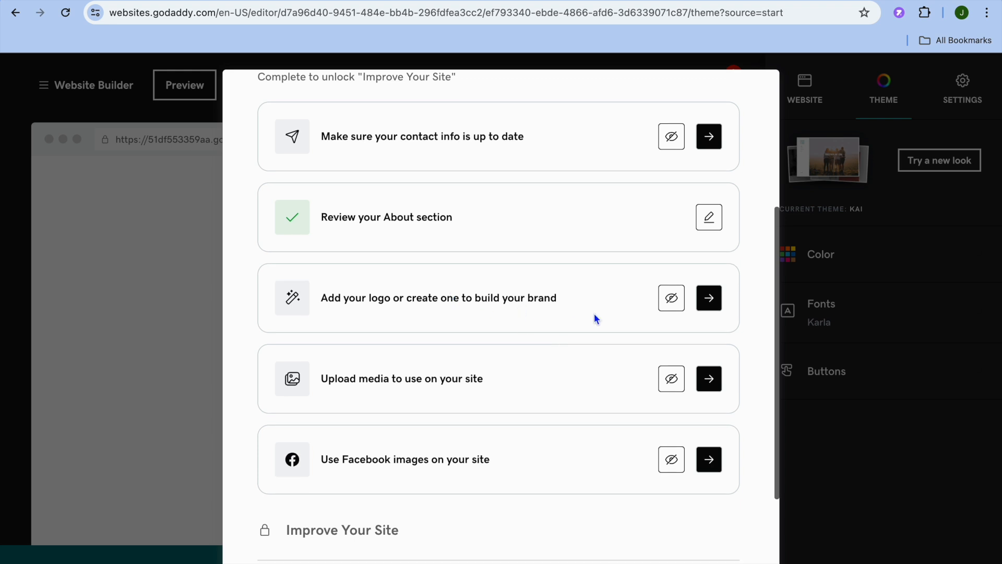
pyautogui.scroll(-3, 596, 318)
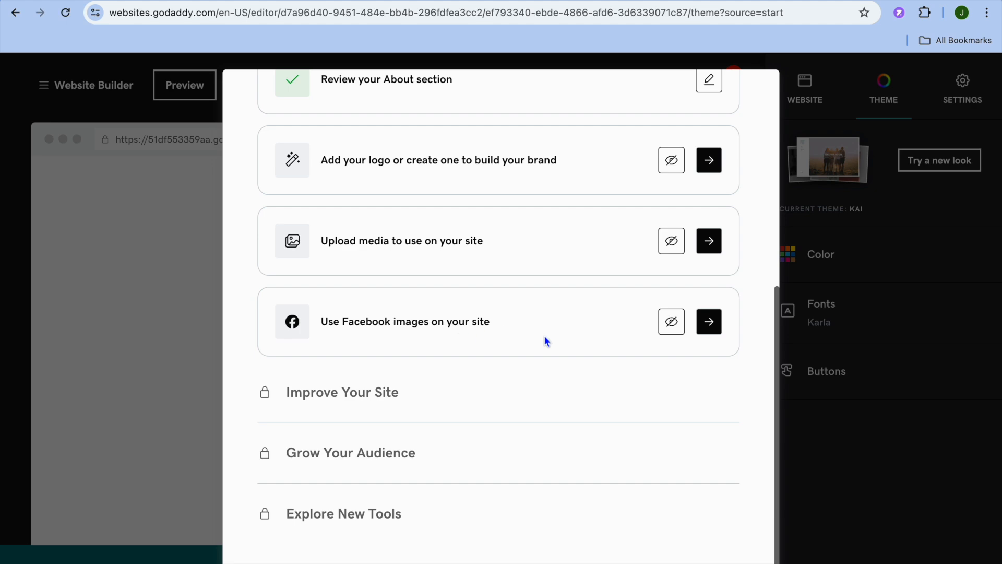
pyautogui.scroll(7, 546, 342)
pyautogui.click(752, 154)
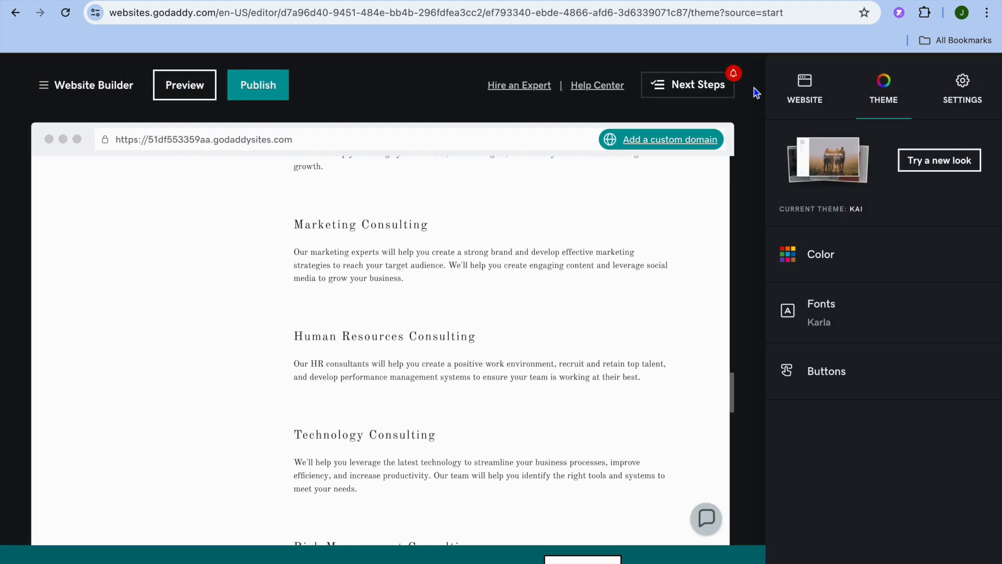
# Step: Check the site in desktop and mobile preview, then publish it live to godaddysites.com
pyautogui.click(191, 94)
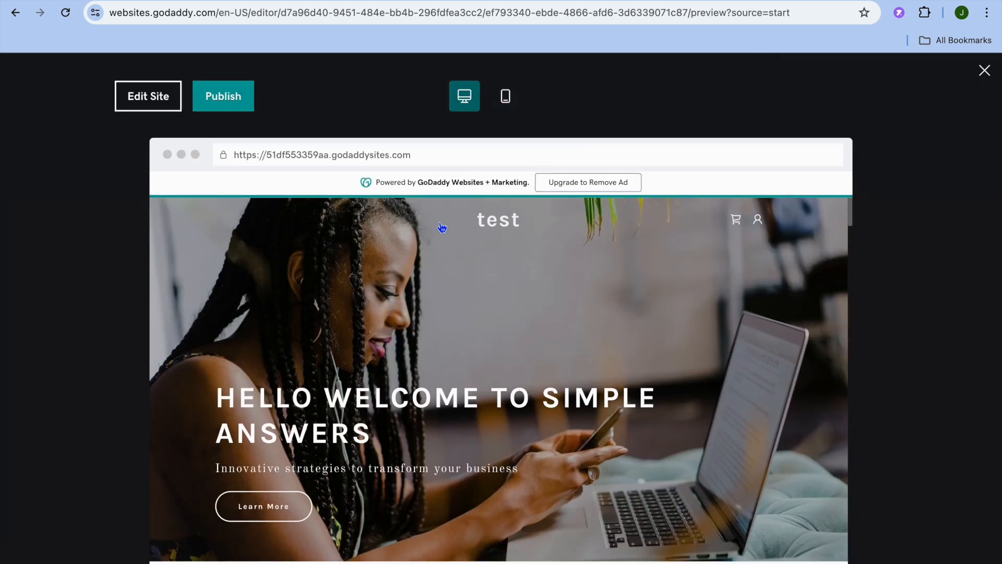
pyautogui.click(507, 97)
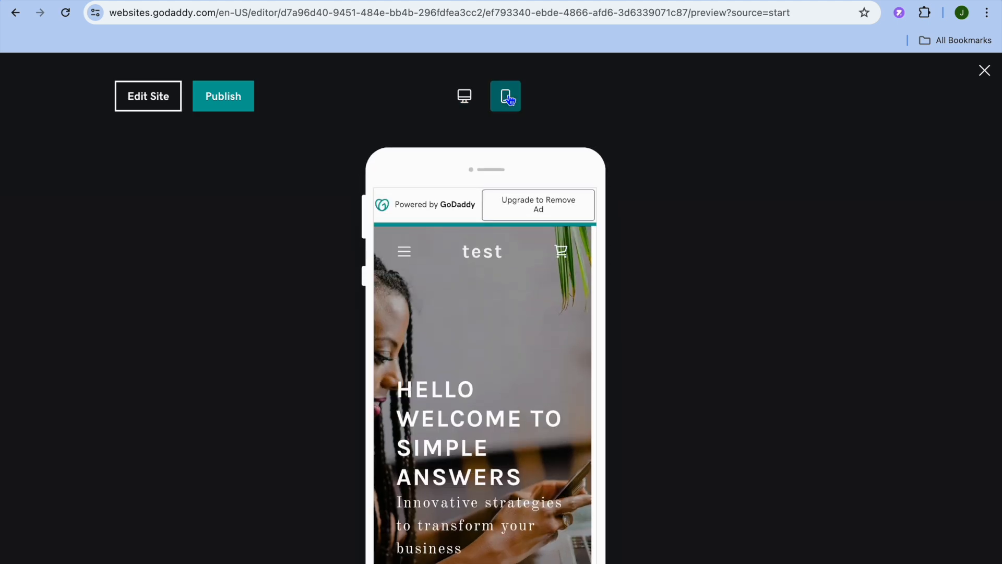
pyautogui.click(232, 100)
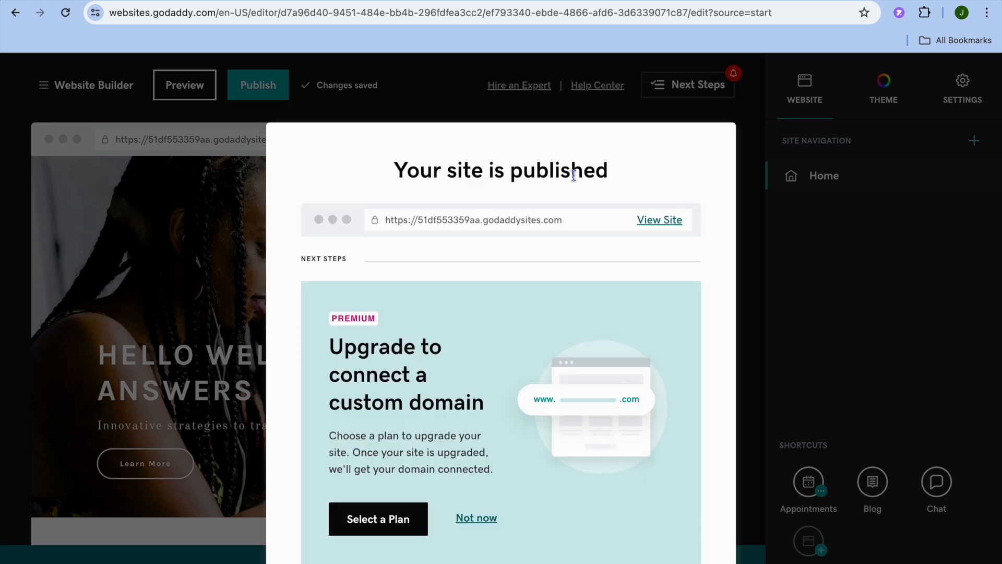
# Step: View the live test site, scroll through it and check its godaddysites.com address
pyautogui.click(660, 224)
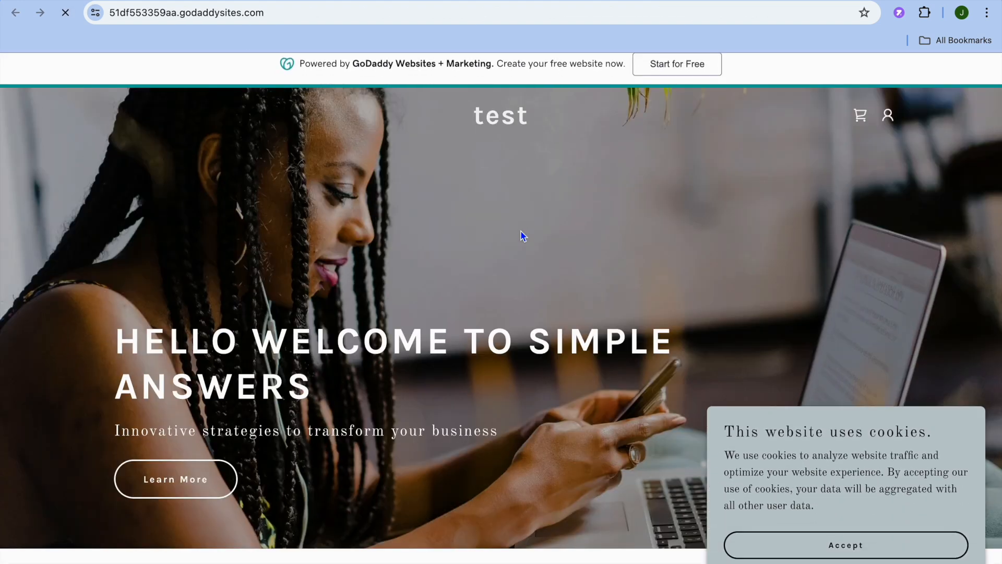
pyautogui.scroll(-3, 593, 200)
pyautogui.scroll(-8, 594, 200)
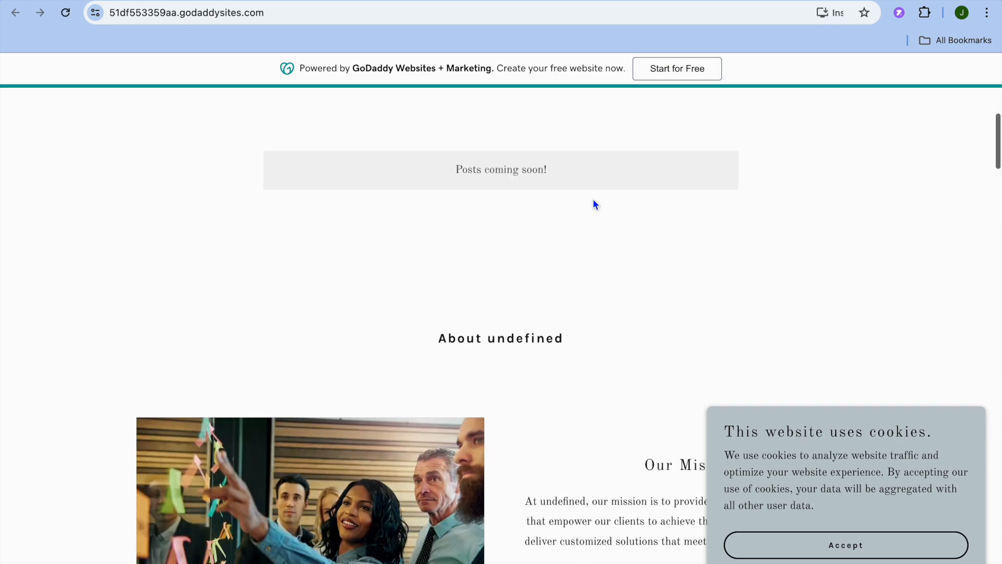
pyautogui.scroll(12, 594, 200)
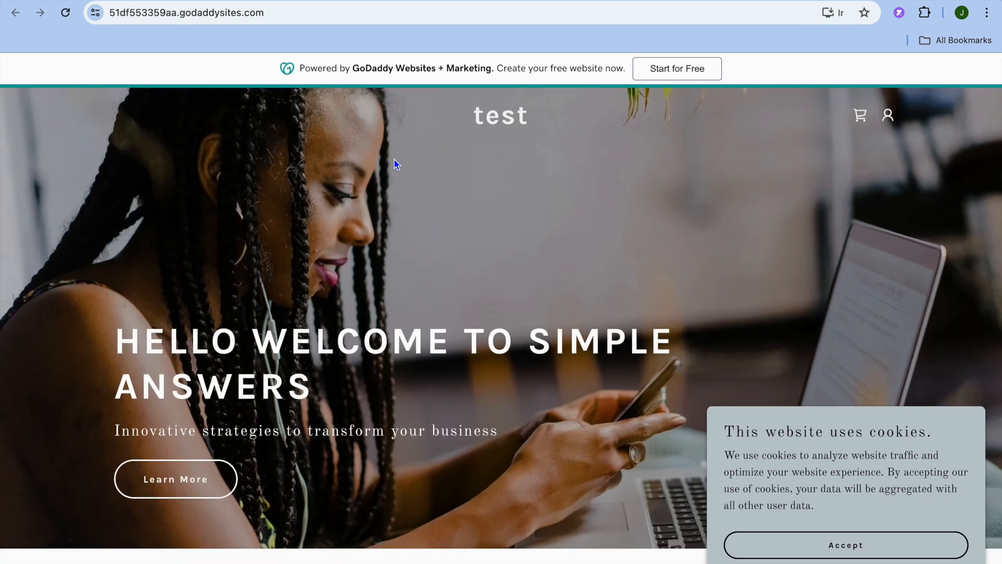
pyautogui.click(224, 18)
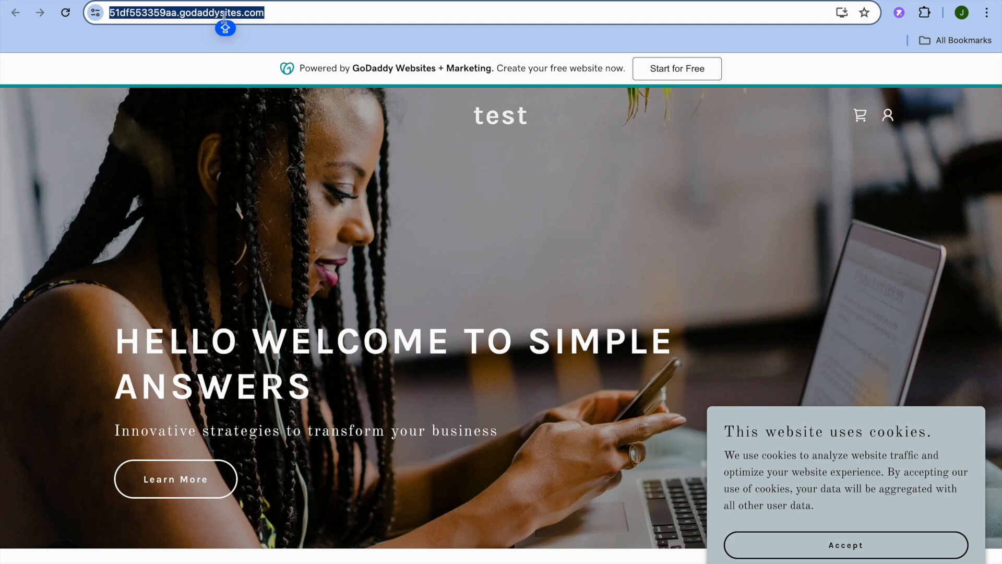
pyautogui.click(371, 8)
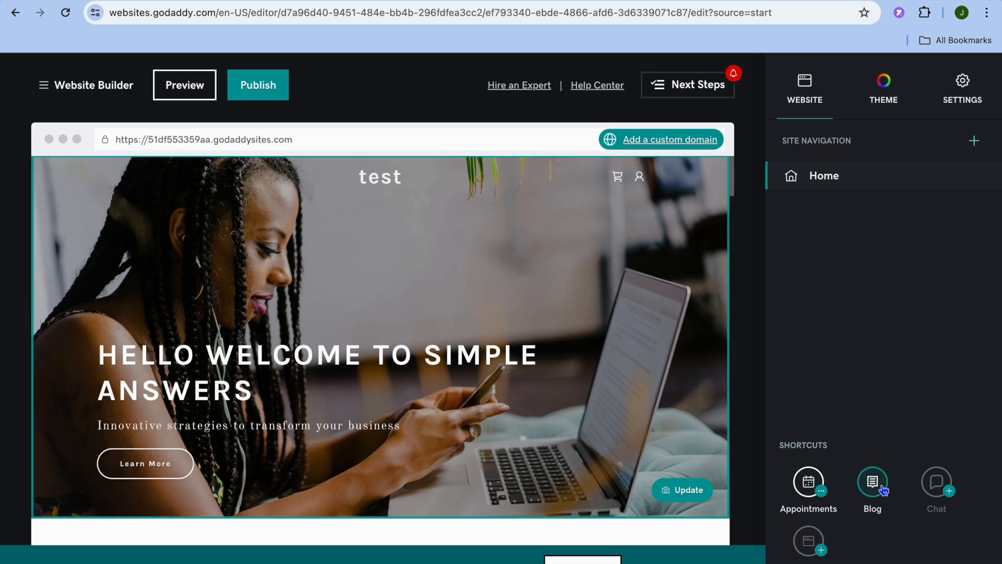
pyautogui.click(950, 493)
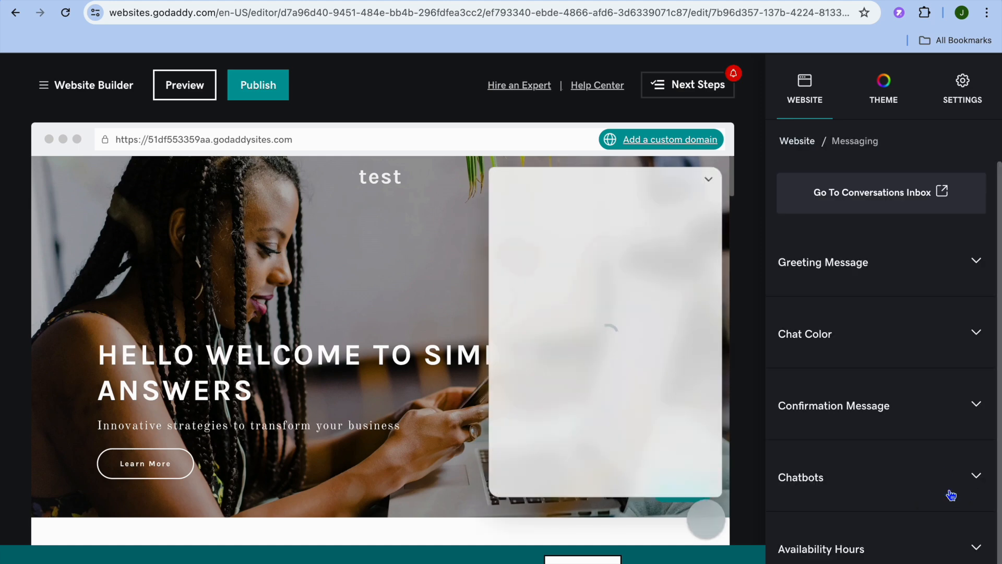
pyautogui.click(975, 266)
pyautogui.click(975, 267)
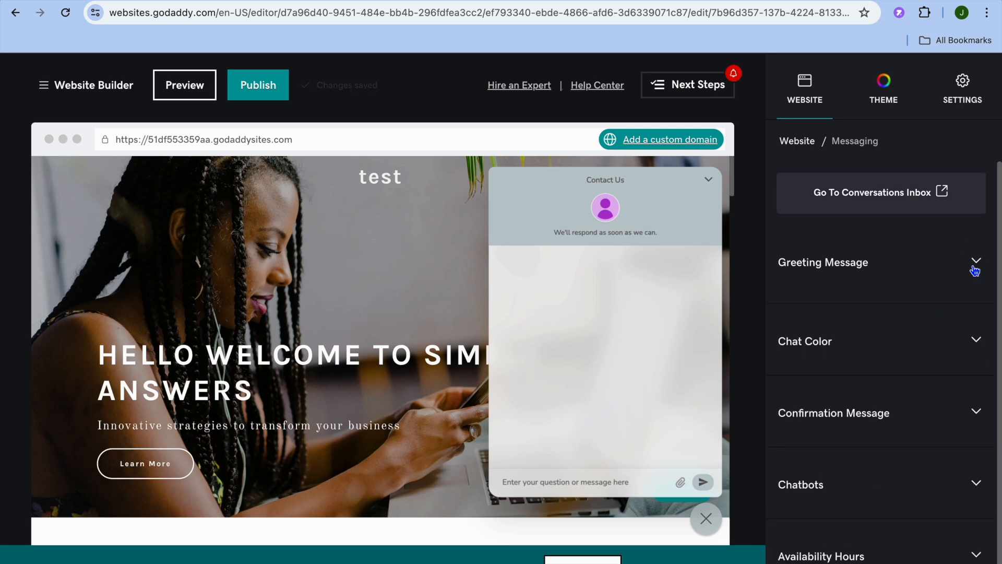
pyautogui.click(978, 345)
pyautogui.click(976, 336)
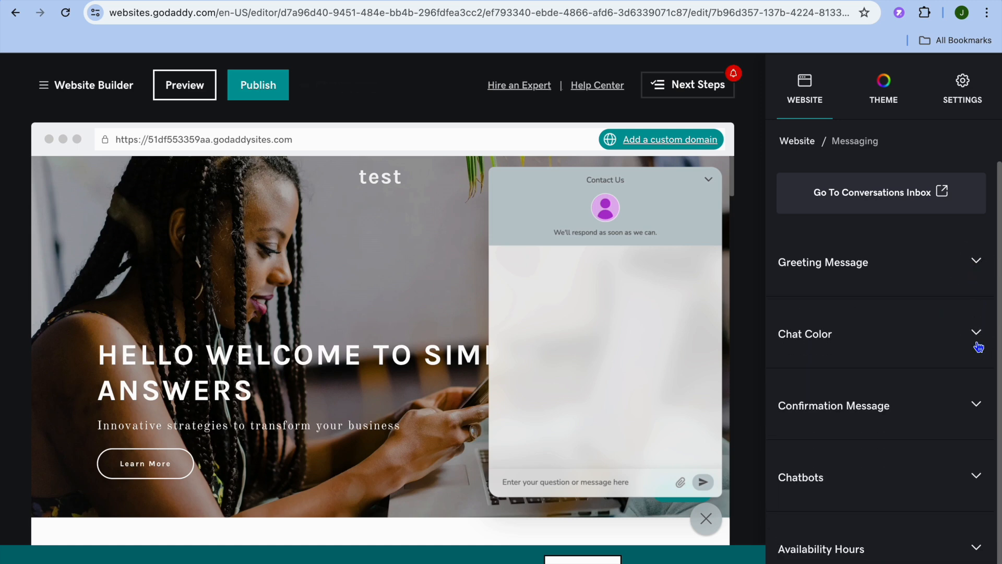
pyautogui.click(977, 412)
pyautogui.click(977, 414)
pyautogui.scroll(-1, 934, 510)
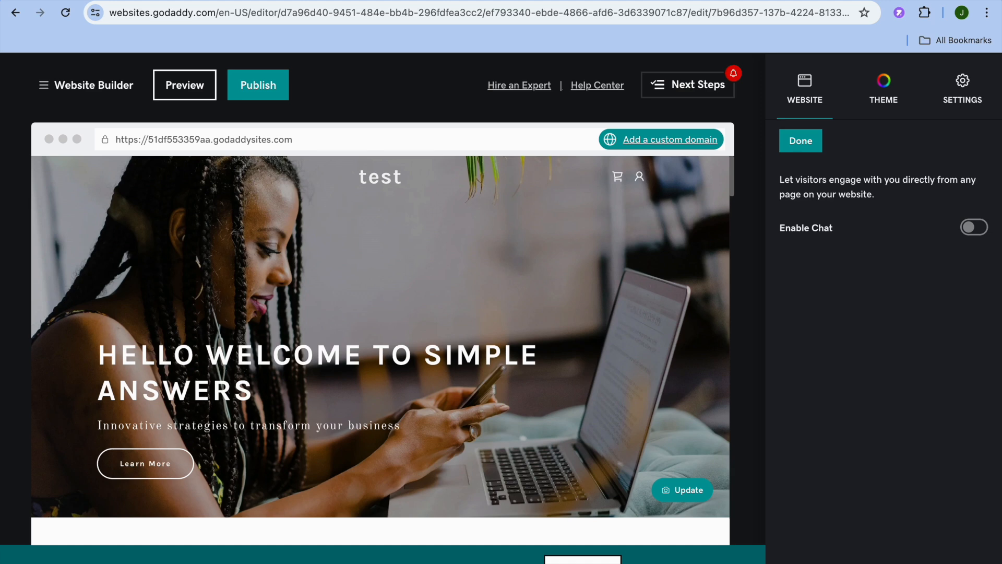
pyautogui.click(815, 148)
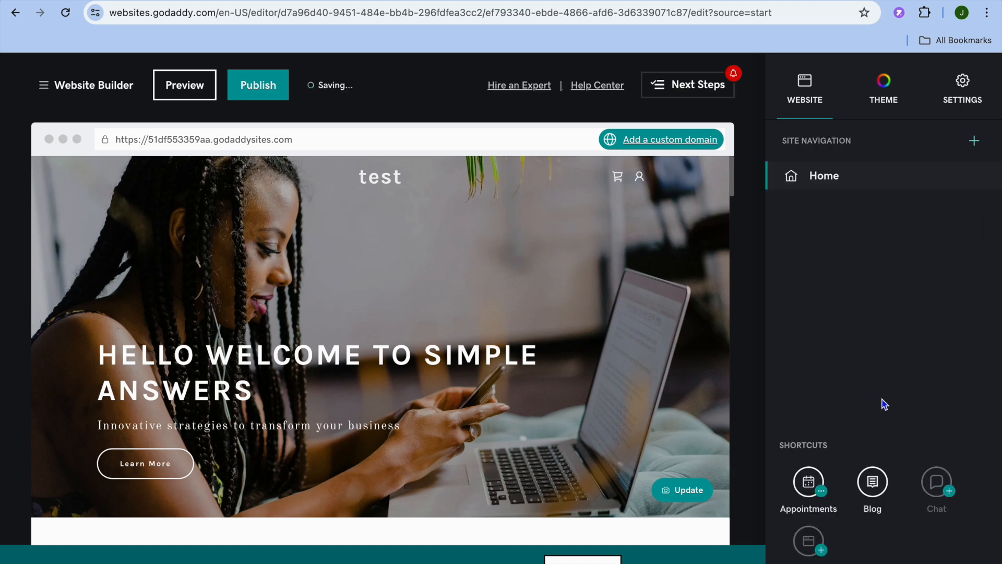